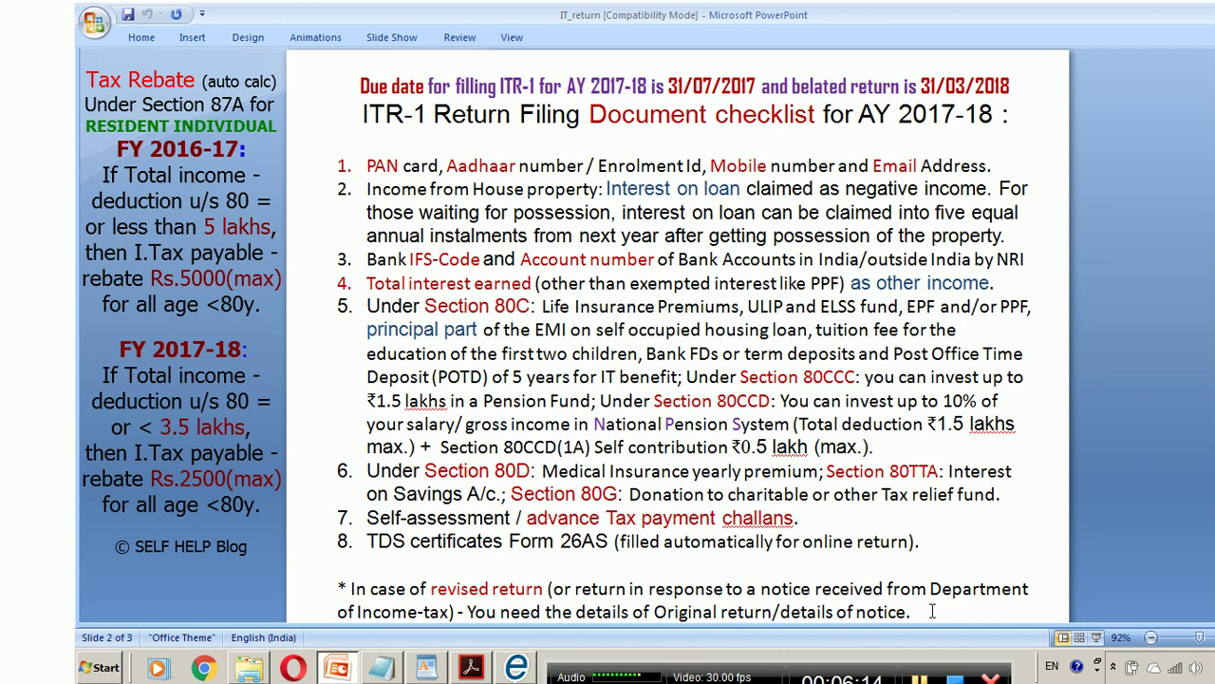
- Advance to slide 3 with the worked ITR-1 example, then switch to the browser results
scroll(933, 610, down, 1)
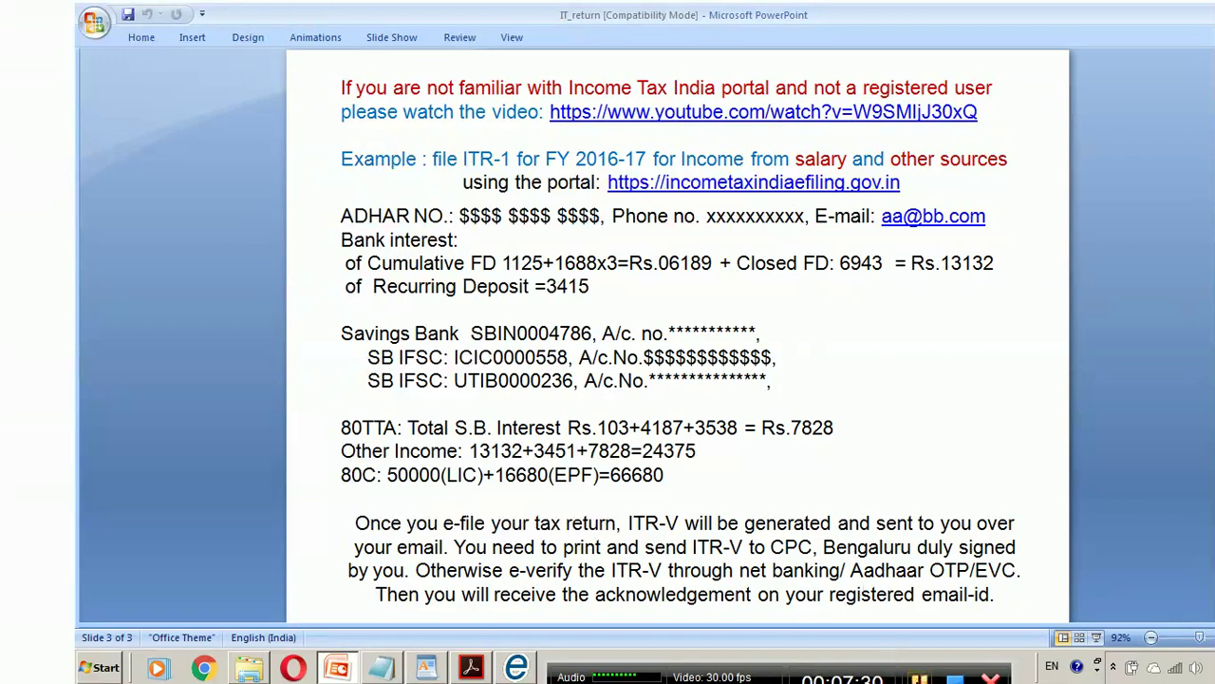
key(alt+Tab)
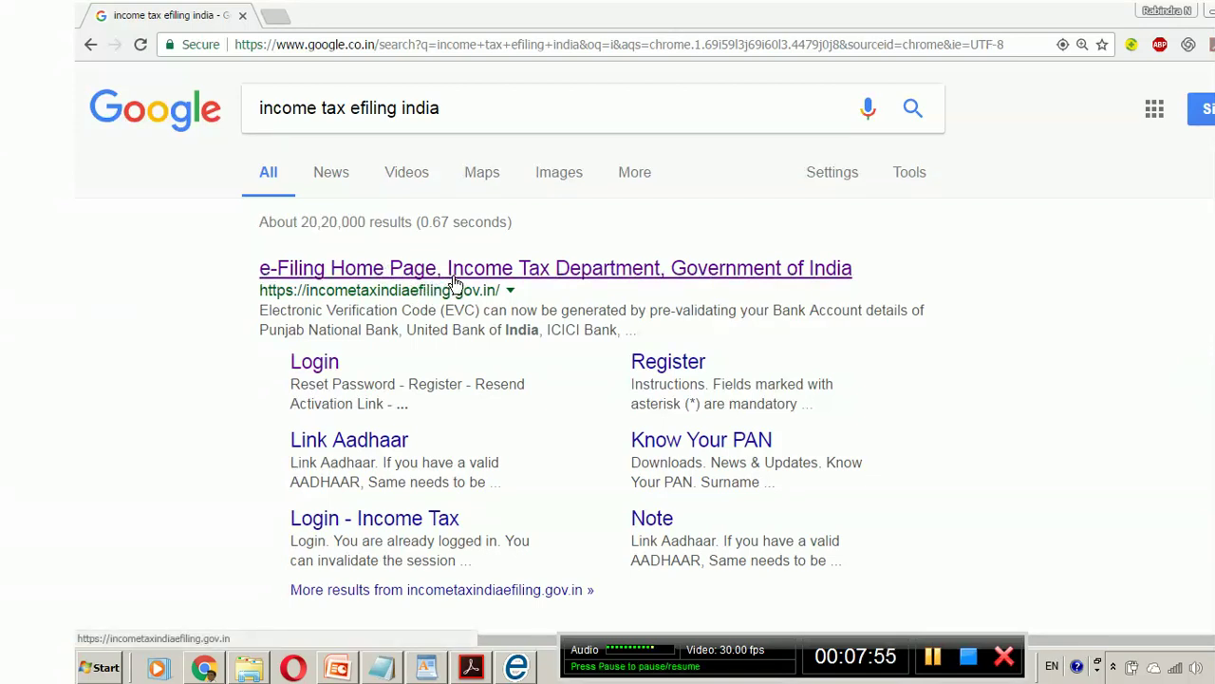
- Open the 'e-Filing Home Page, Income Tax Department, Government of India' search result
click(461, 278)
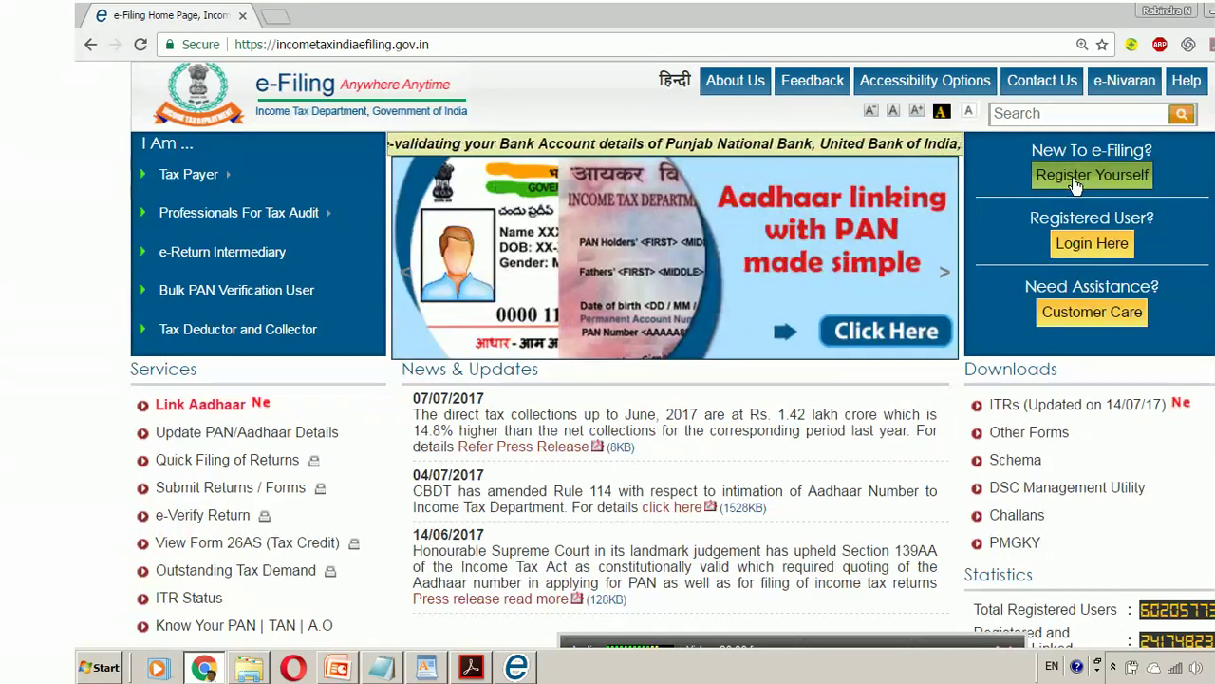
- Open the registered-user login page and enter the account password
click(1073, 245)
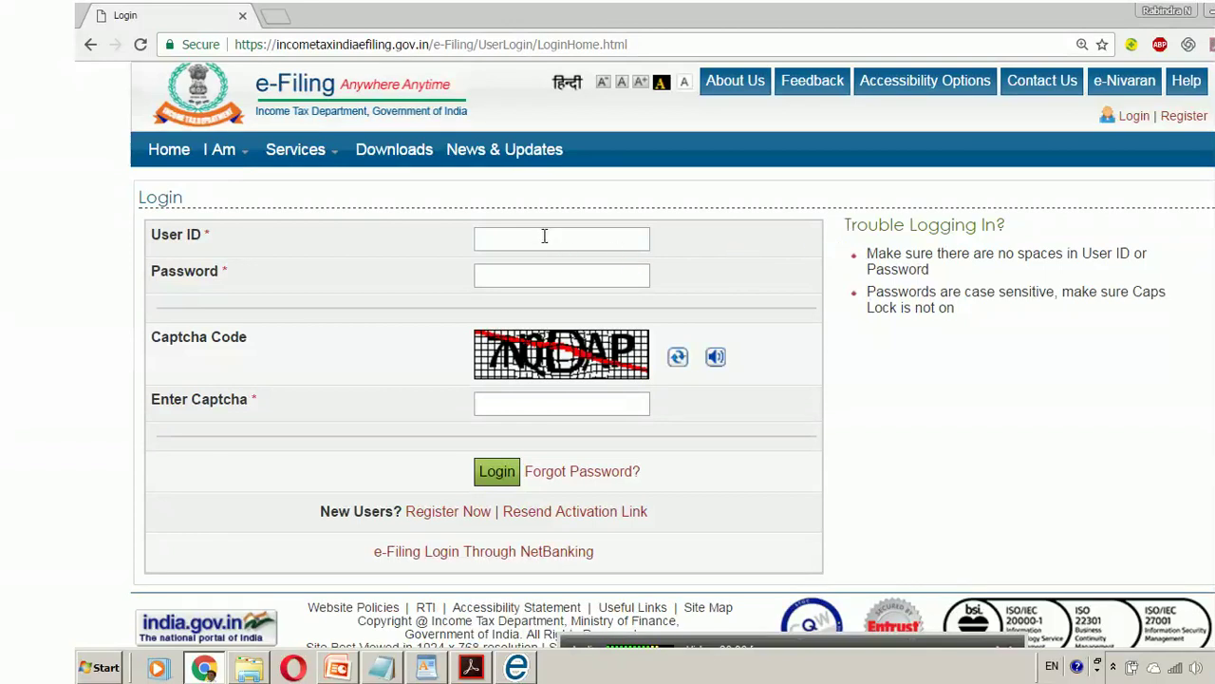
click(544, 236)
click(523, 274)
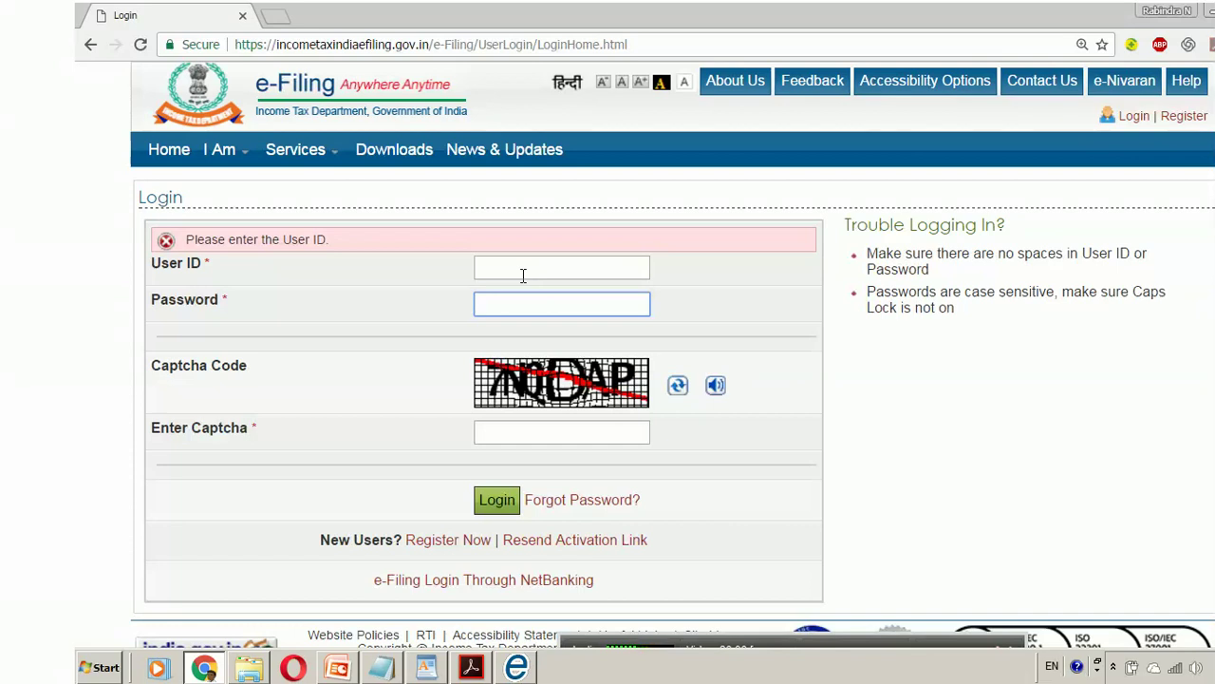
text(•••••••••)
- Refresh the captcha until legible, enter its code, and paste in the User ID
click(677, 387)
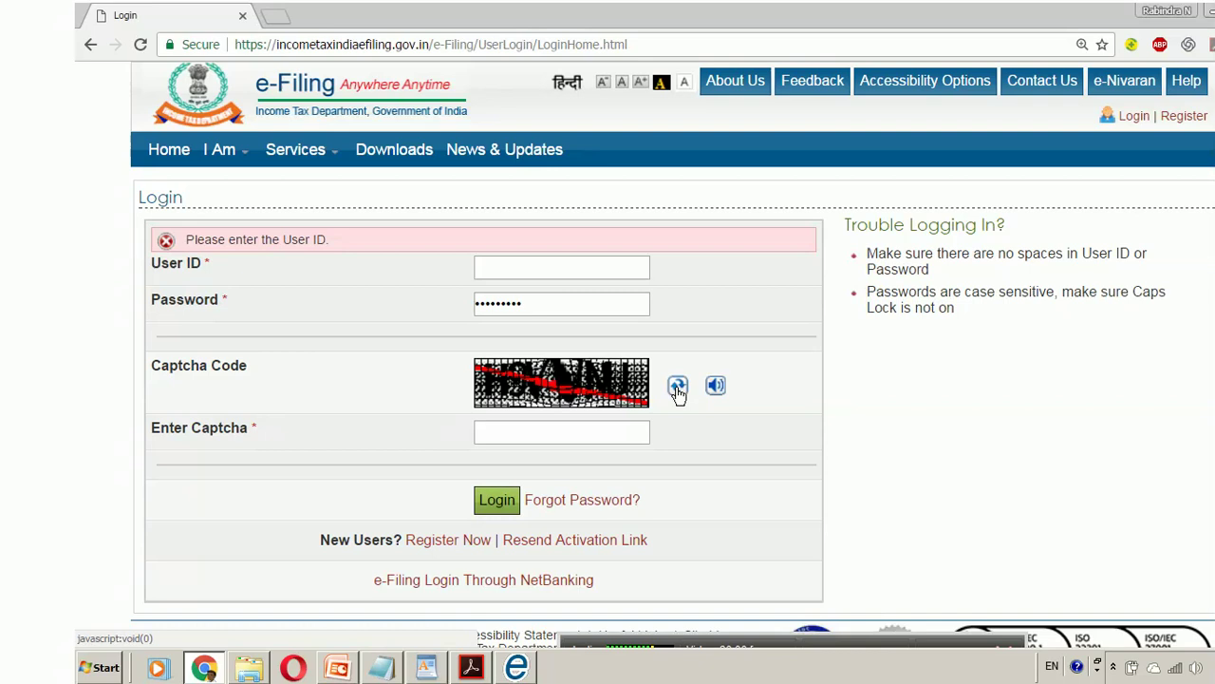
click(677, 387)
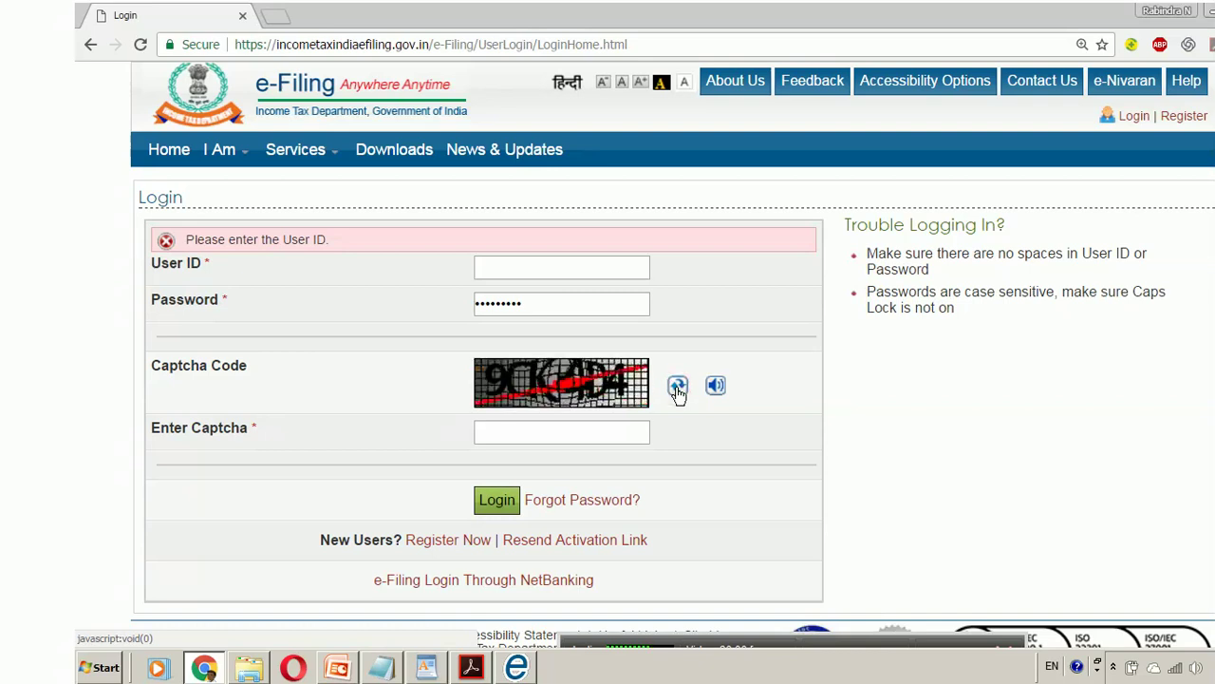
click(677, 387)
click(677, 387)
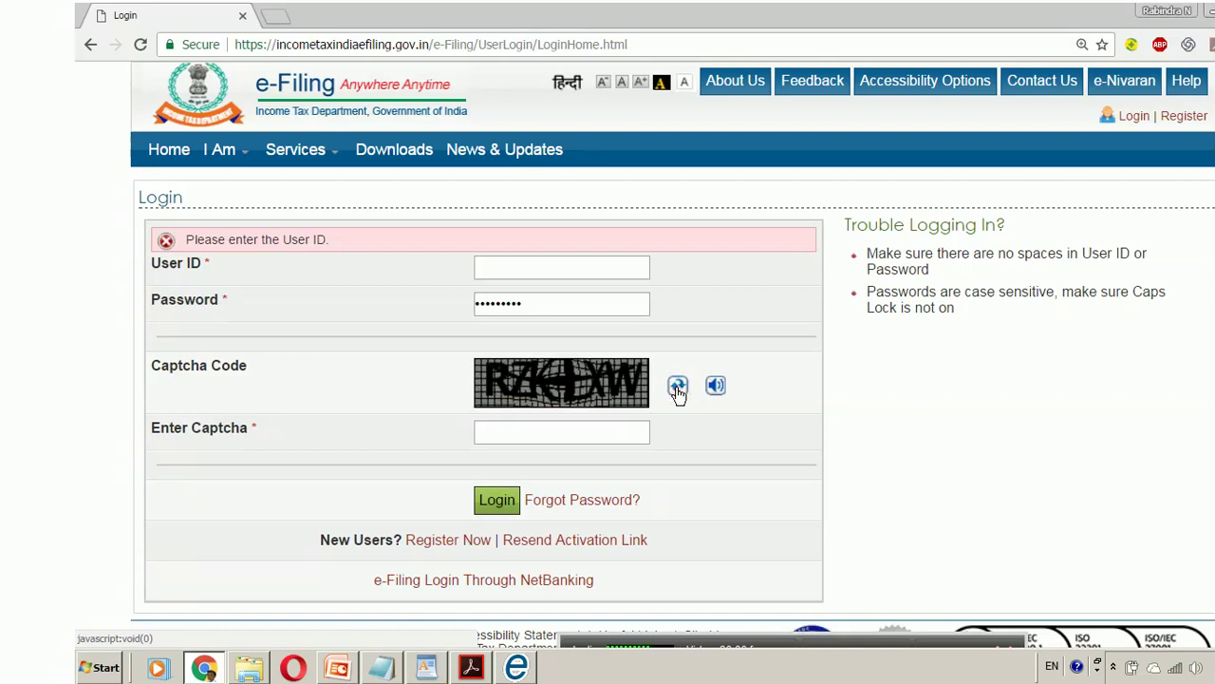
click(502, 431)
text(E)
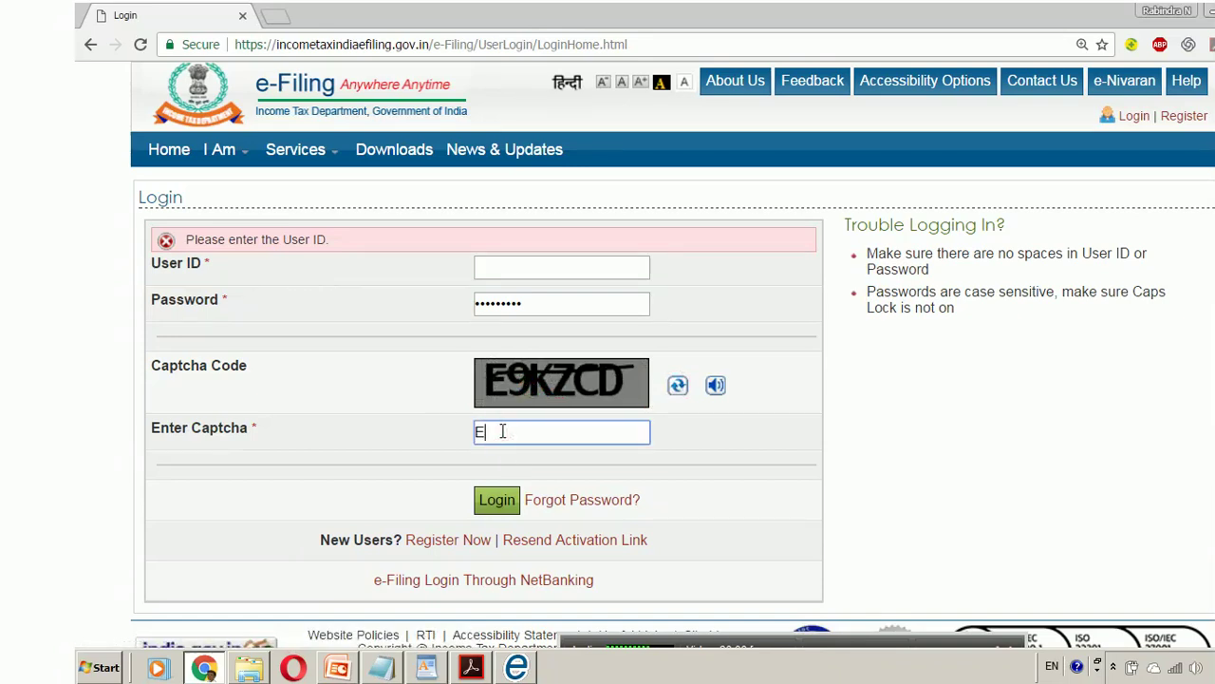
text(9KZCD)
click(507, 265)
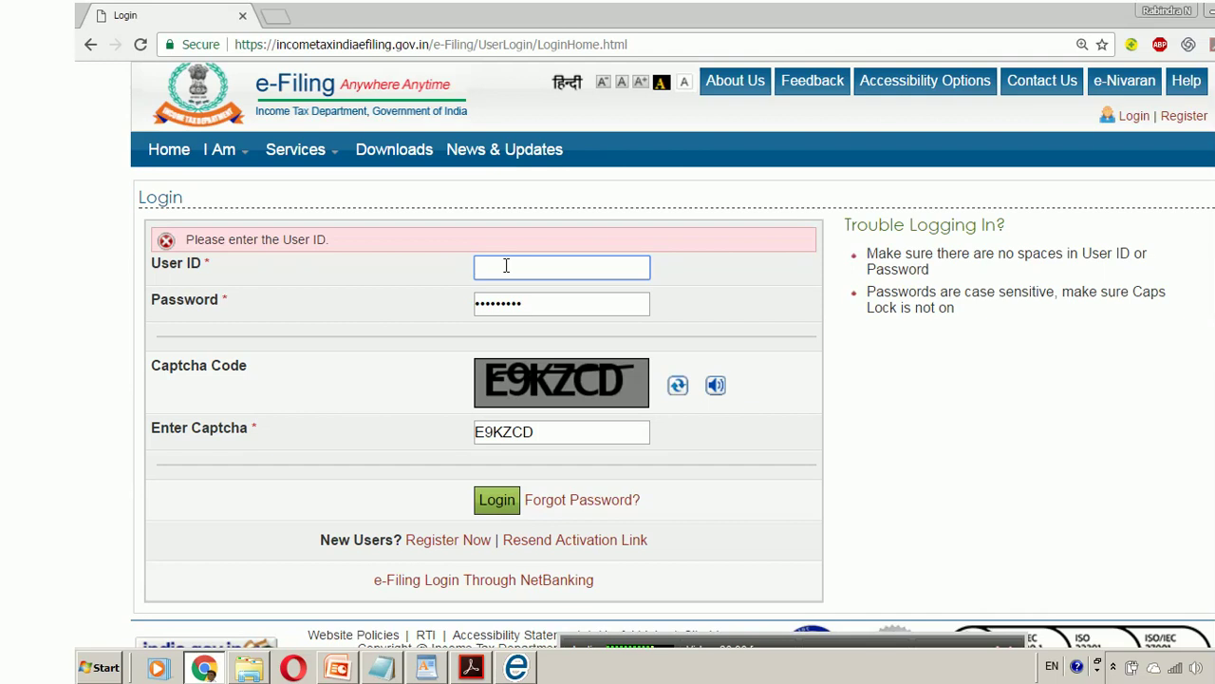
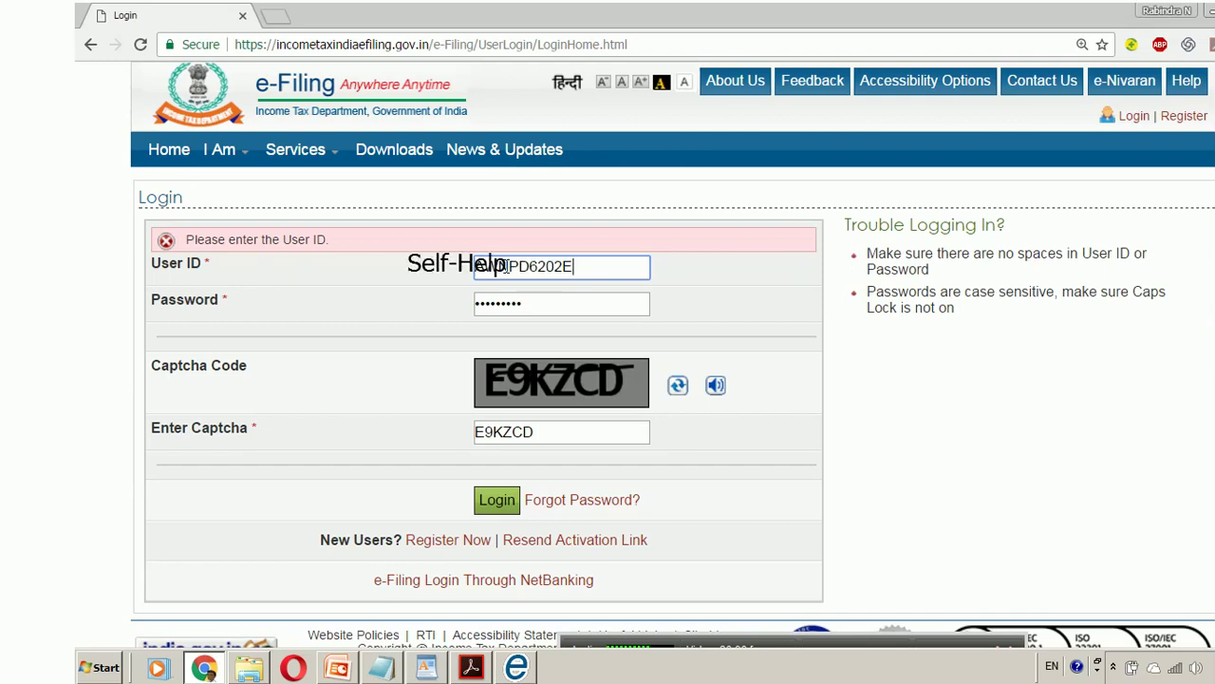
- Enter the date of birth and log in to open the account Dashboard
click(507, 265)
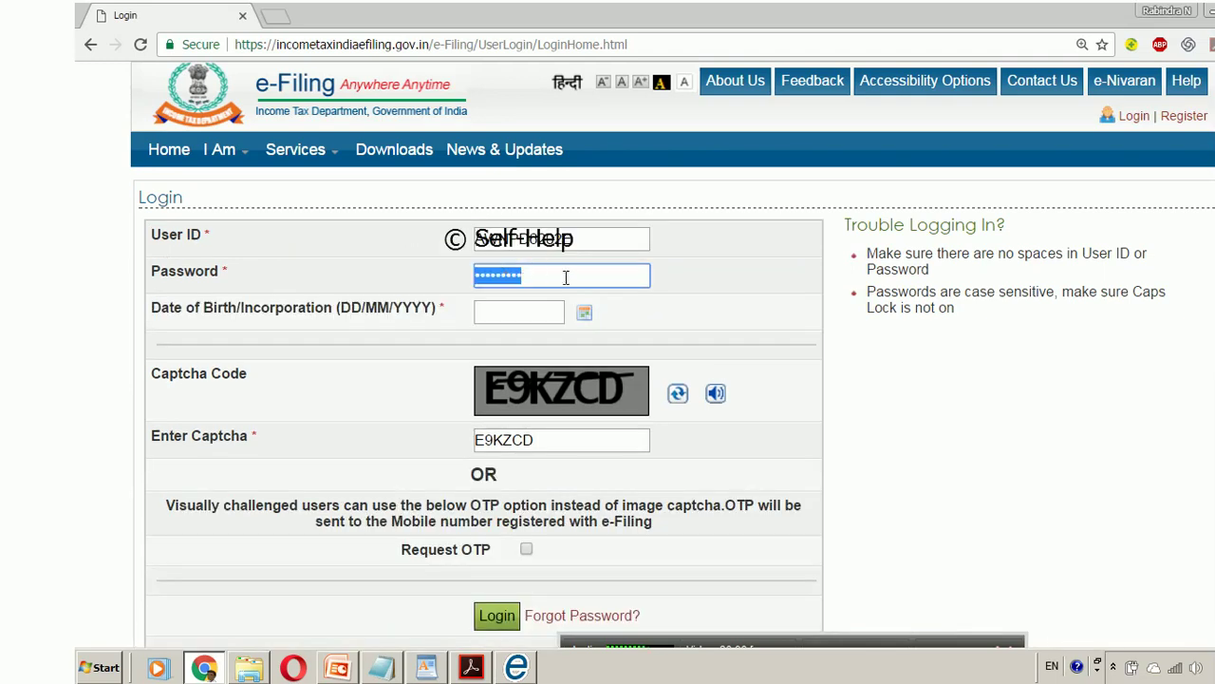
click(520, 312)
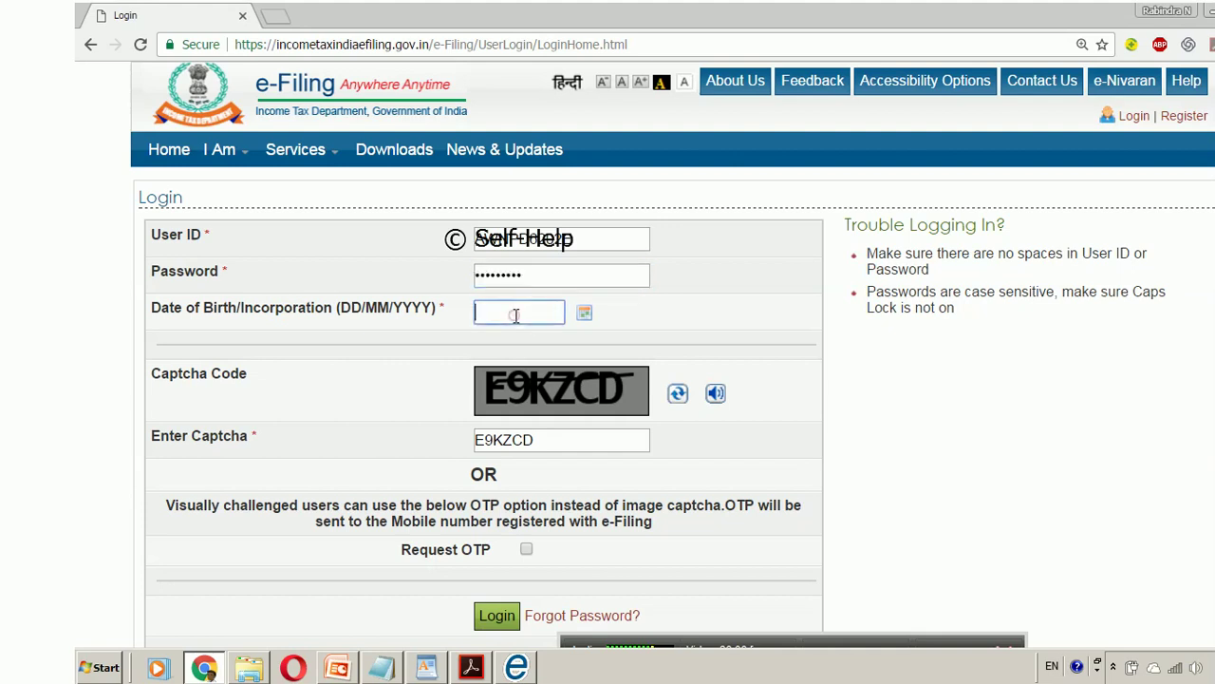
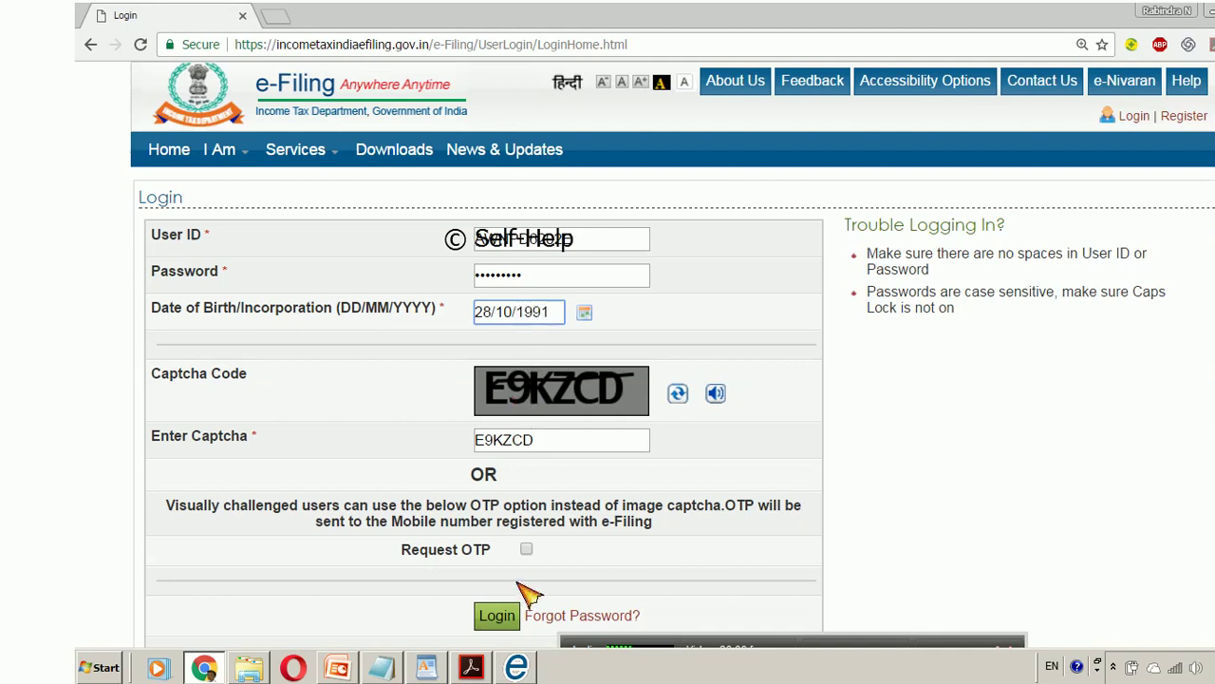
click(498, 617)
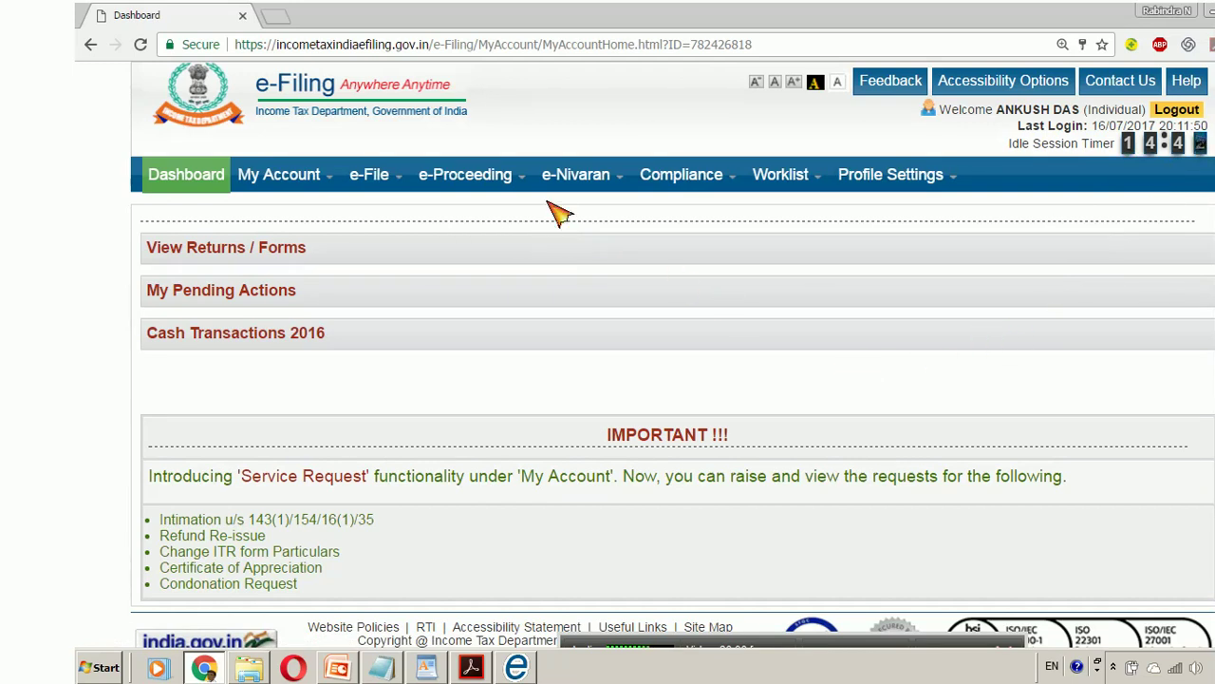
- Prepare an online ITR-1 for AY 2017-18, prefilling the address from the previous return
mouse_move(373, 178)
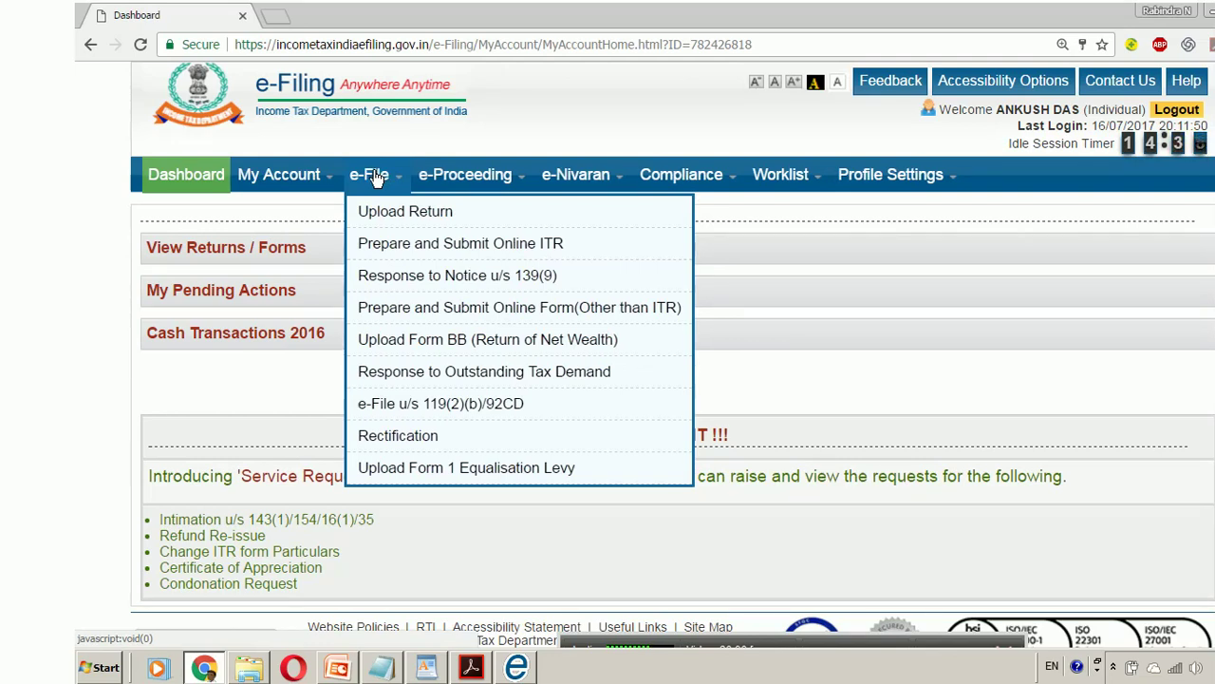
click(387, 249)
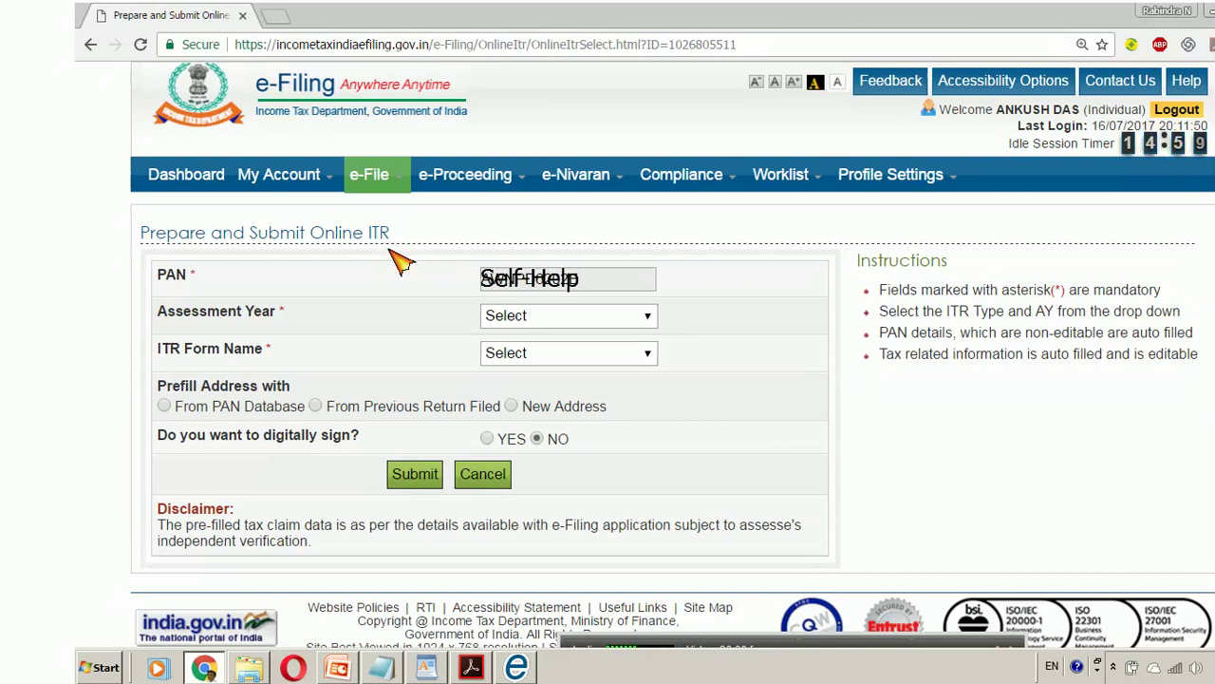
click(655, 319)
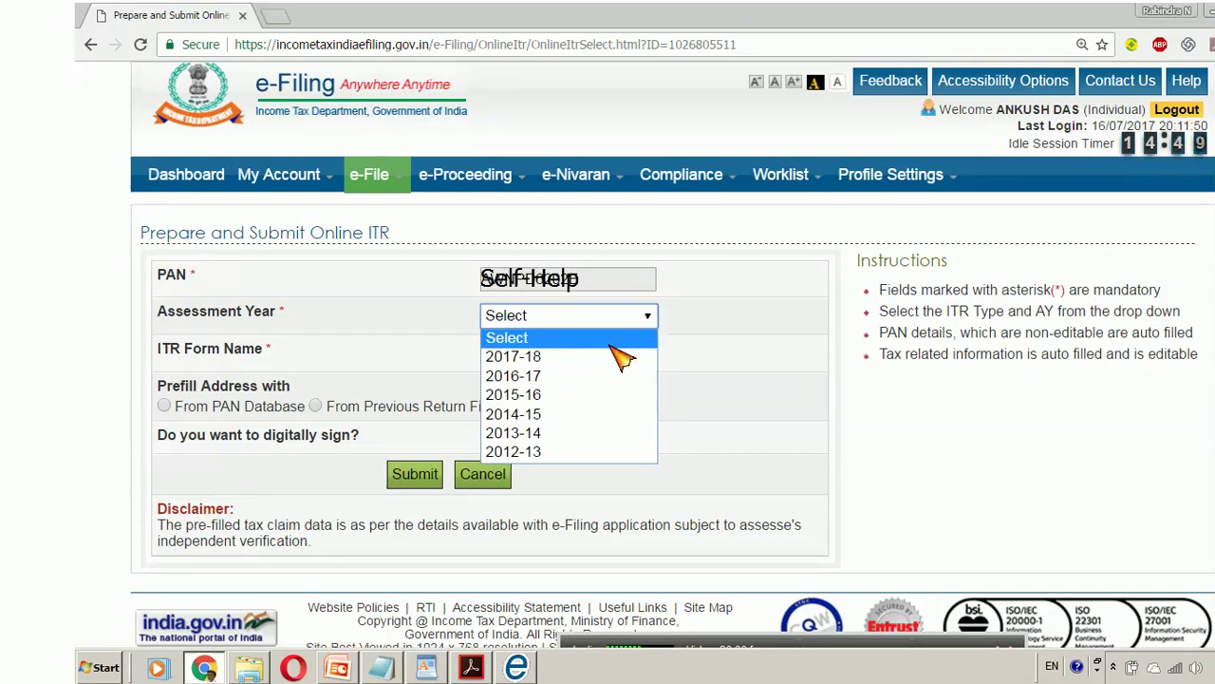
click(566, 357)
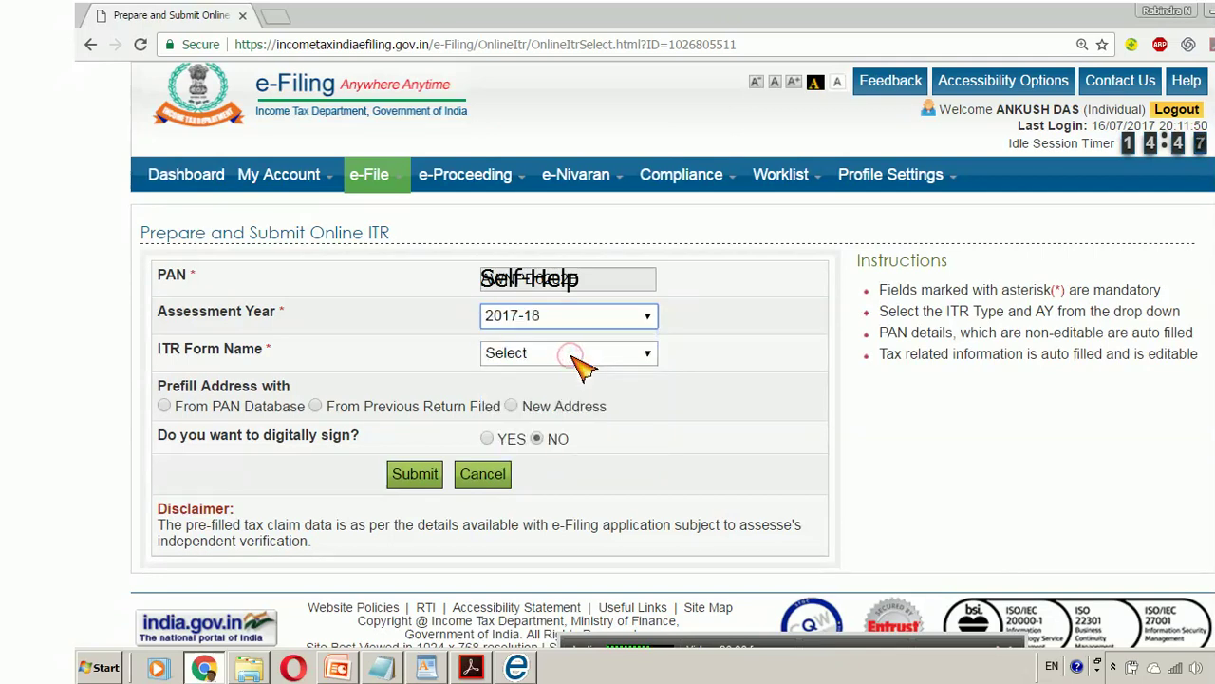
click(651, 358)
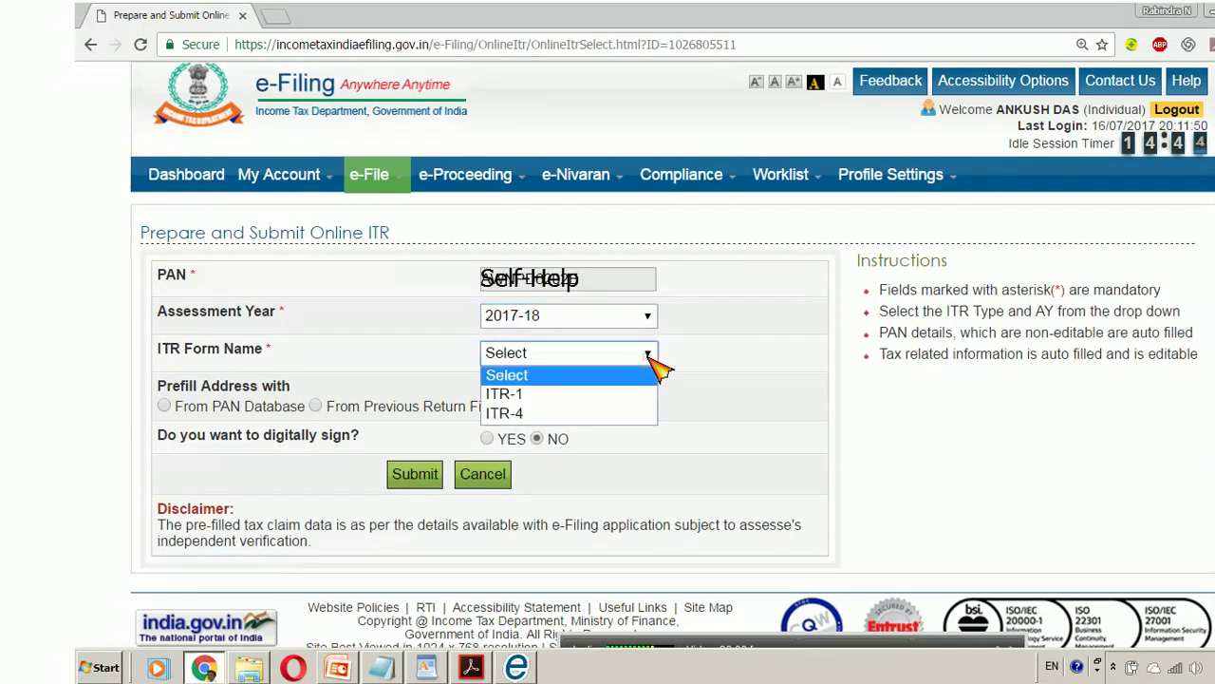
click(577, 395)
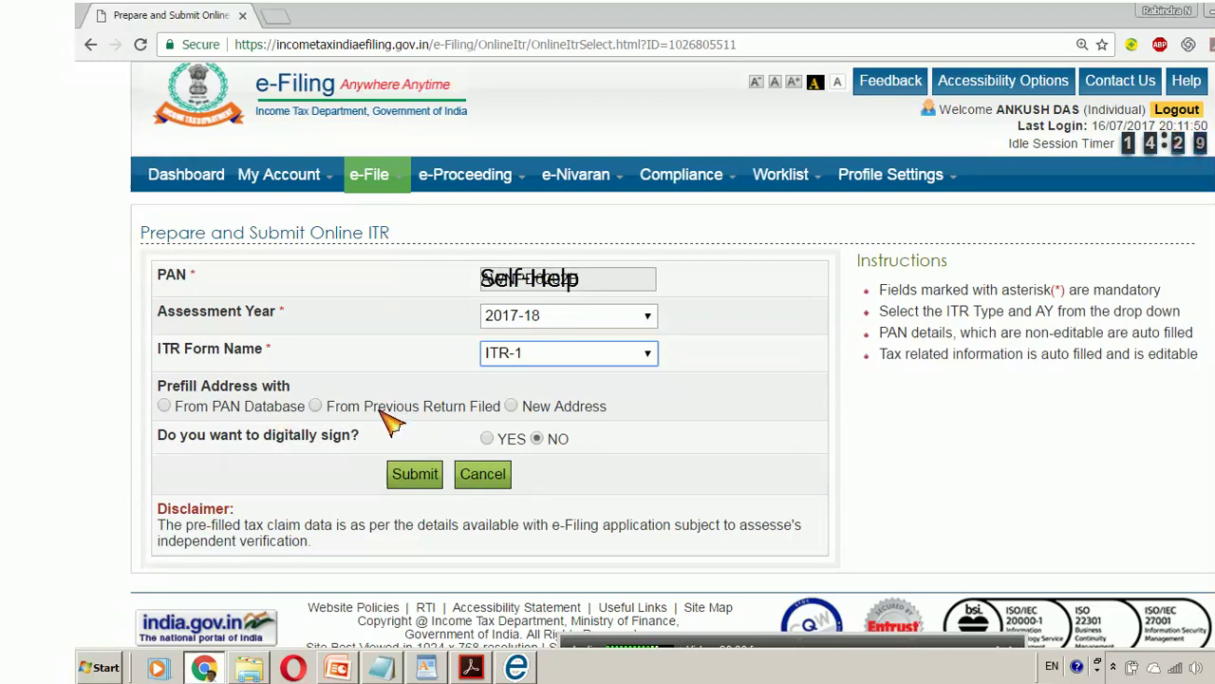
click(339, 407)
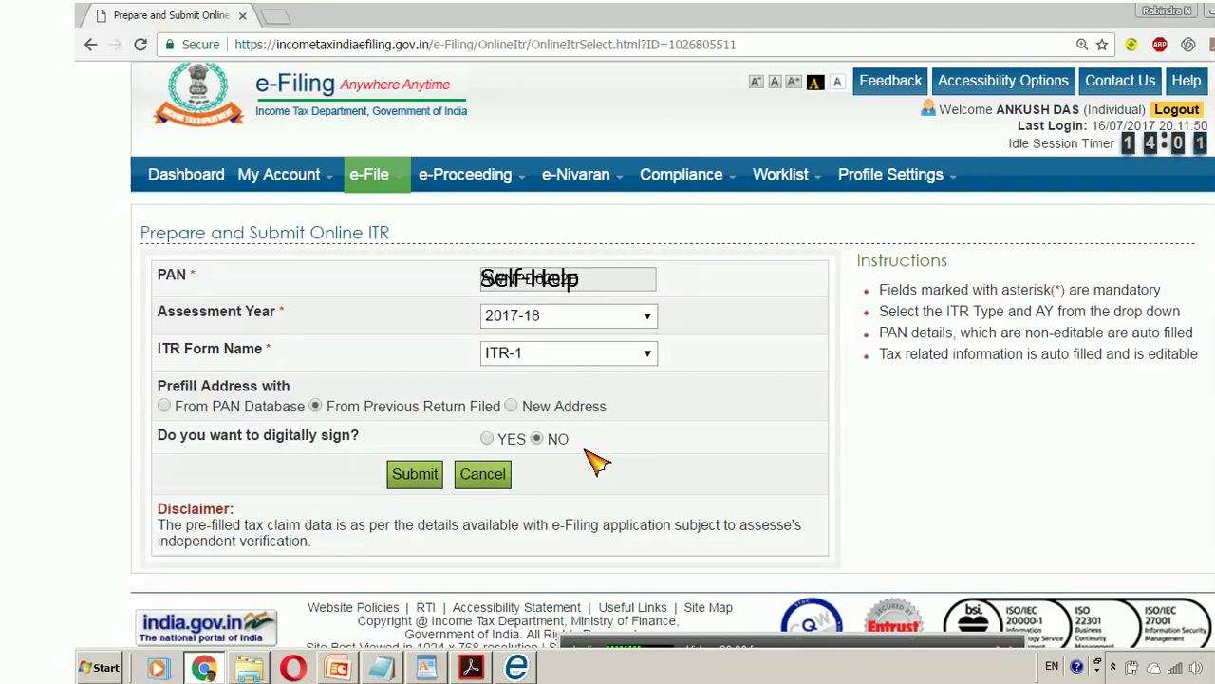
click(426, 480)
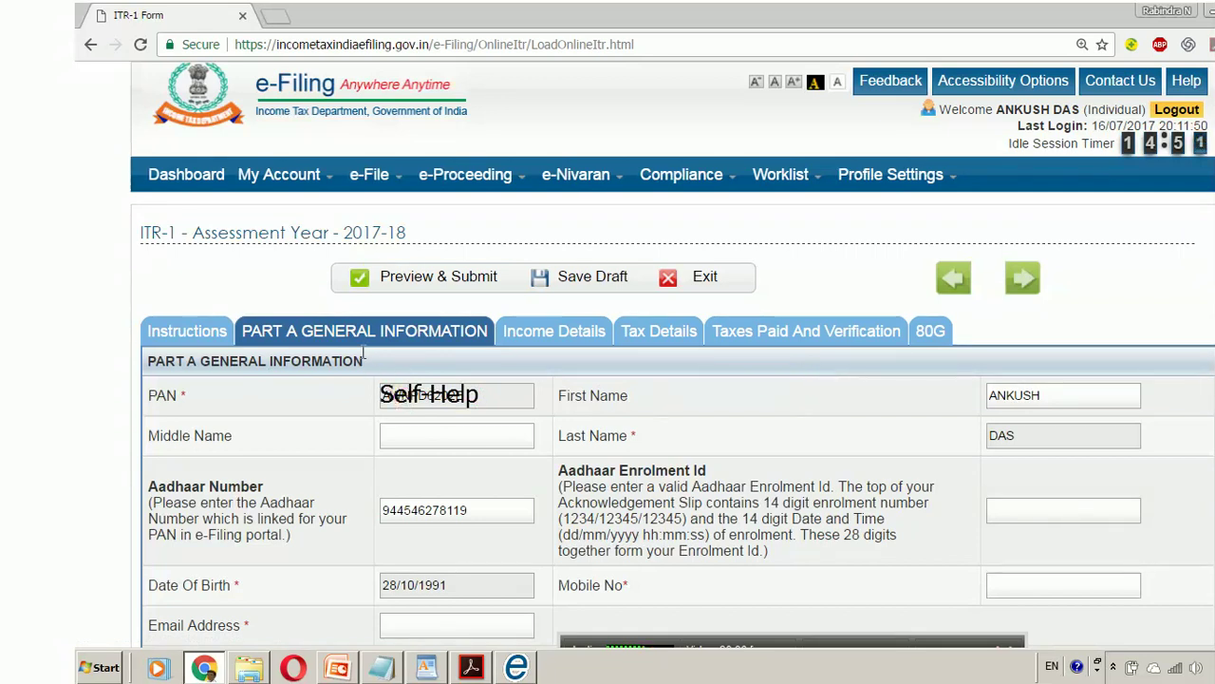
- Look through the Income Details, TDS and Taxes Paid and Verification tabs
click(531, 334)
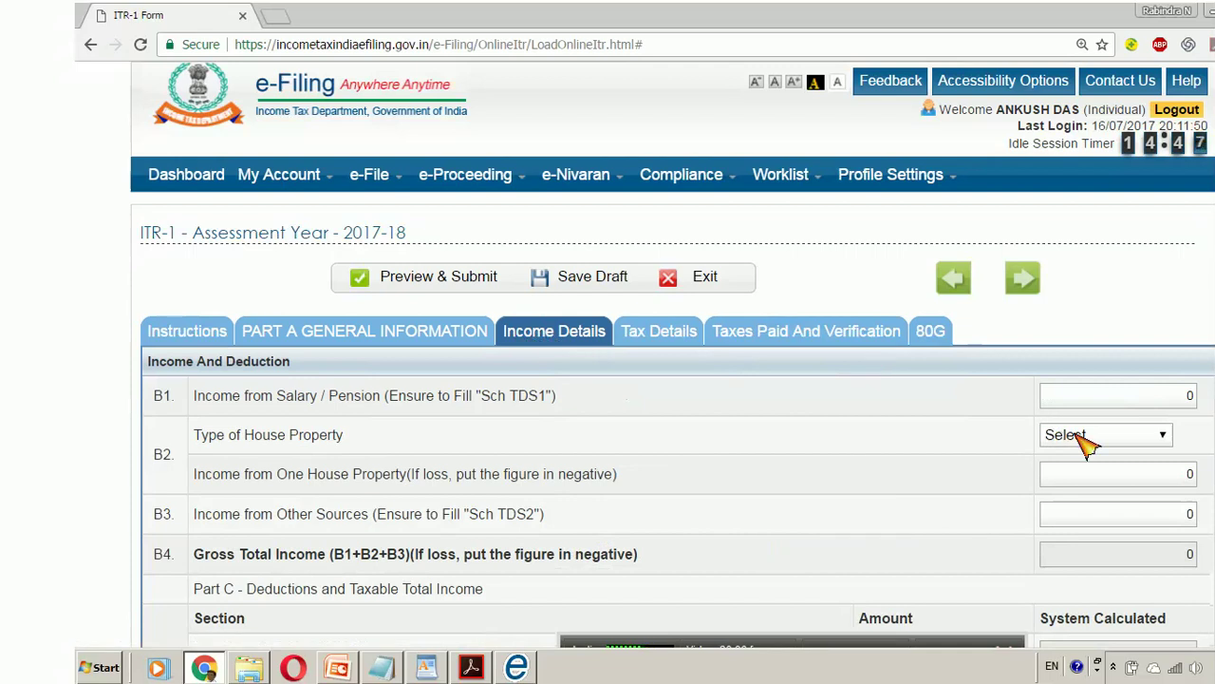
click(656, 340)
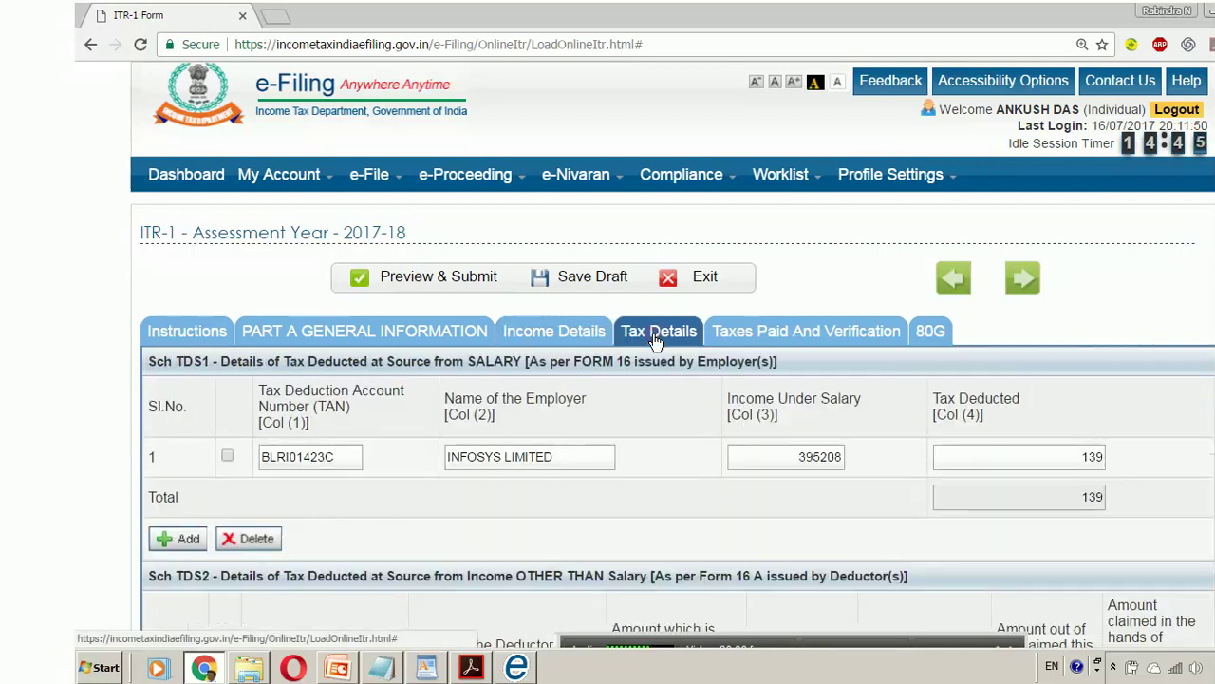
click(745, 332)
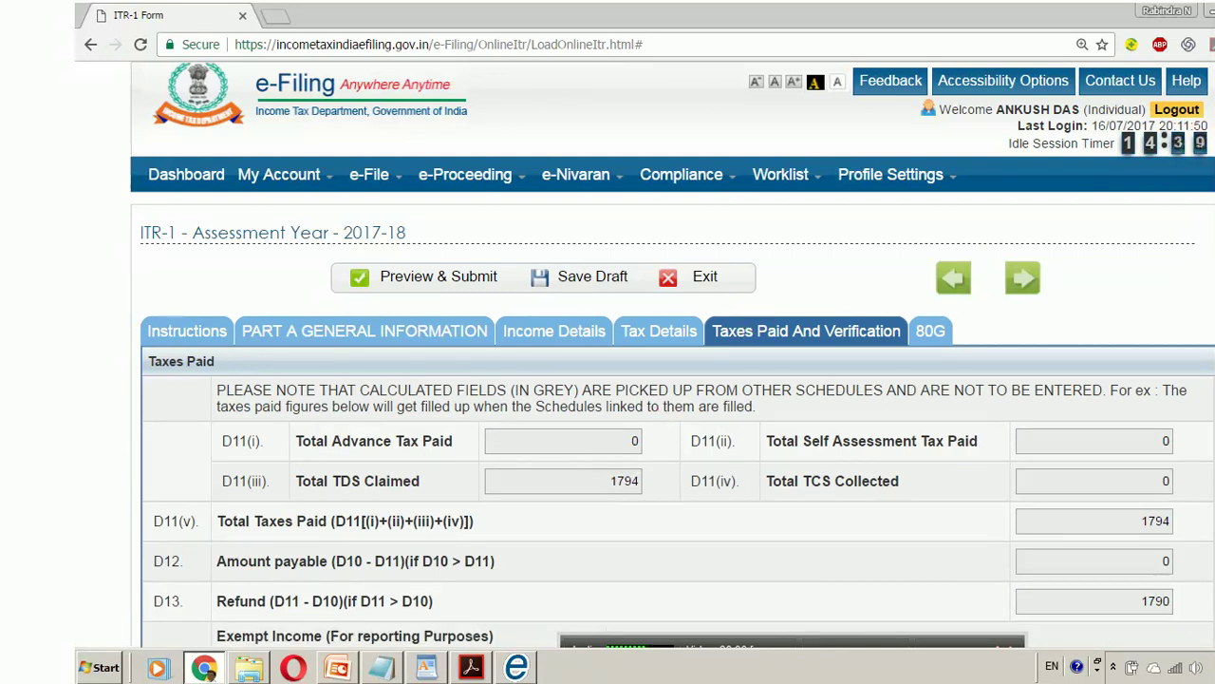
scroll(672, 380, down, 2)
scroll(672, 379, up, 2)
scroll(672, 379, down, 2)
scroll(673, 380, down, 2)
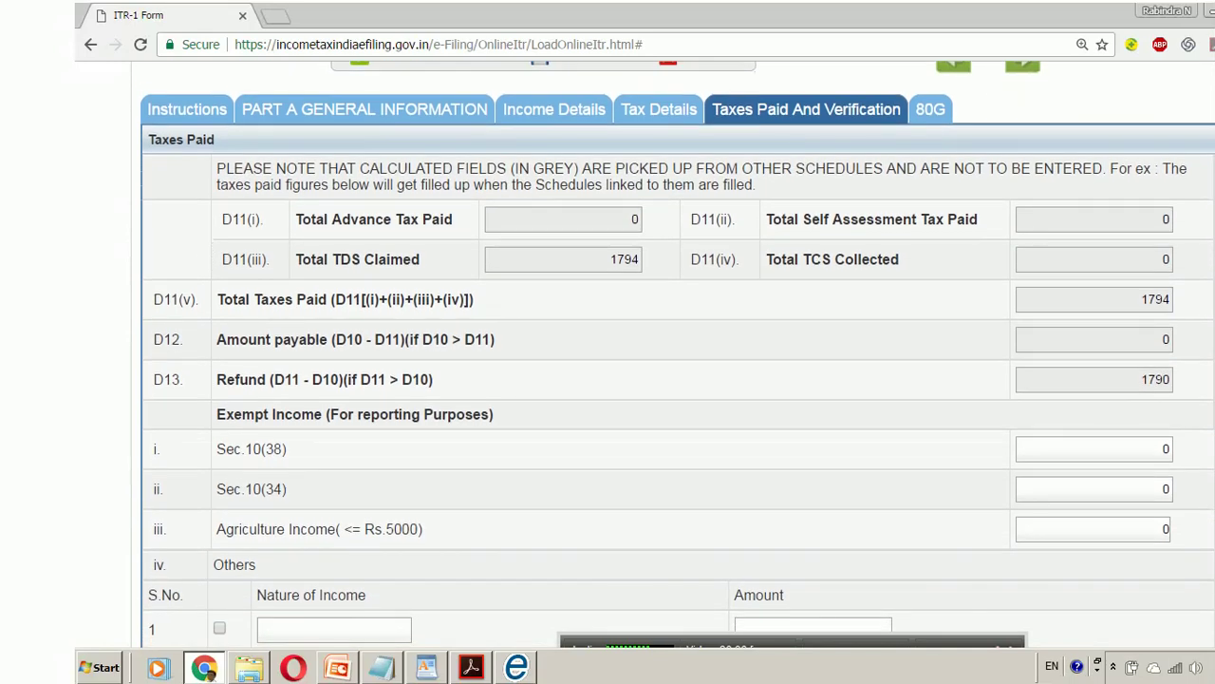
- Scroll through the prefilled Part A General Information fields
click(362, 111)
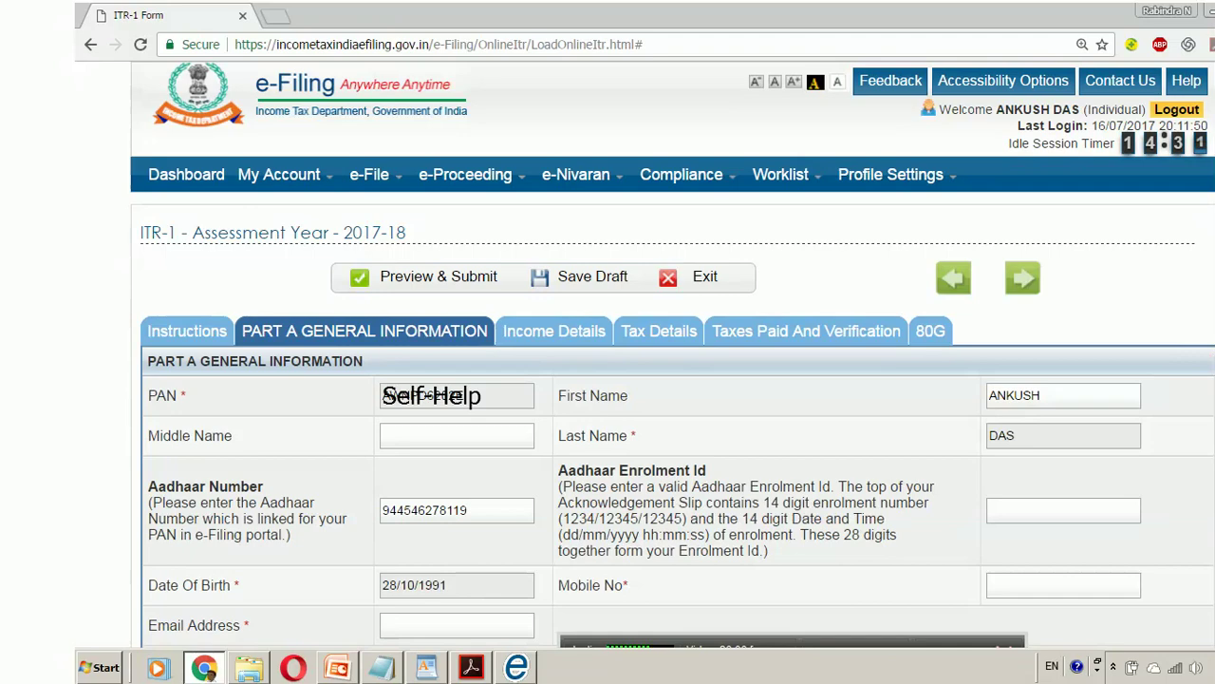
scroll(672, 380, down, 3)
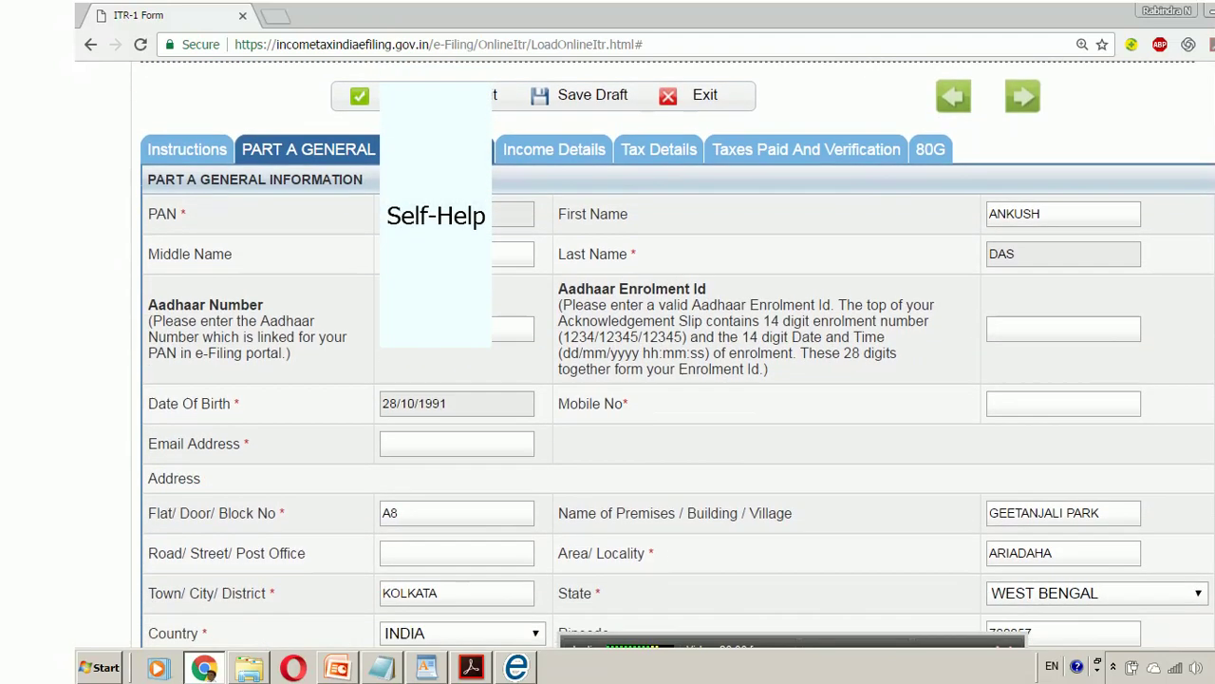
scroll(672, 380, down, 3)
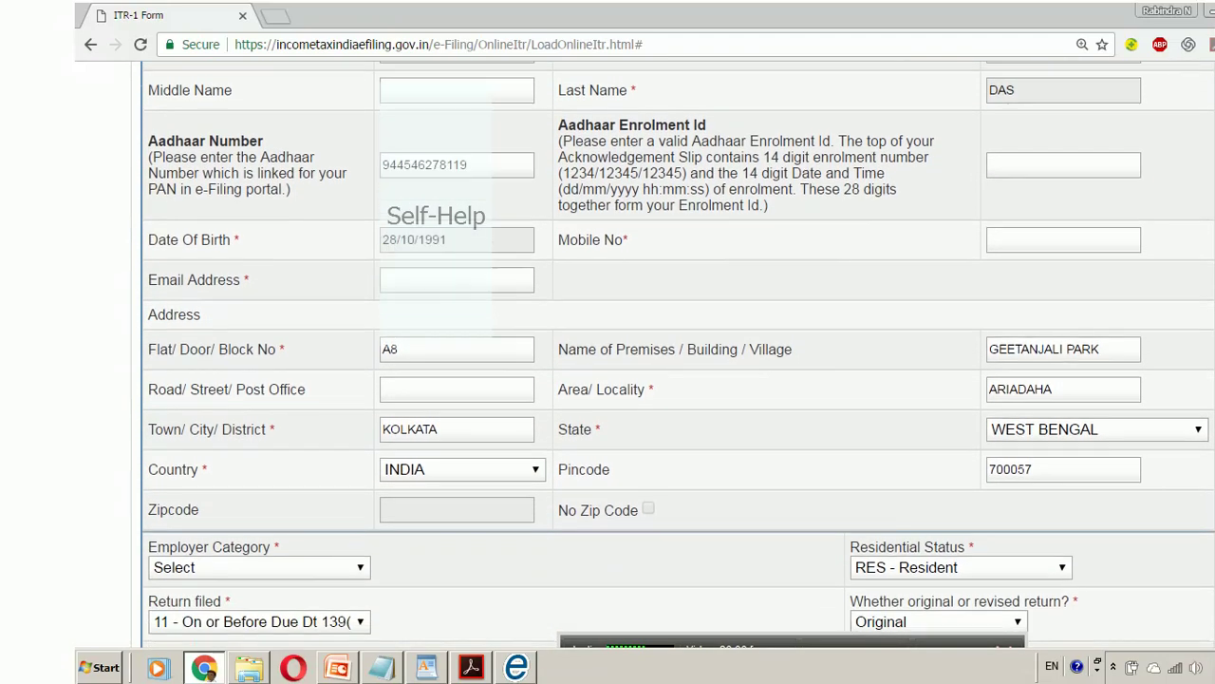
scroll(678, 355, down, 2)
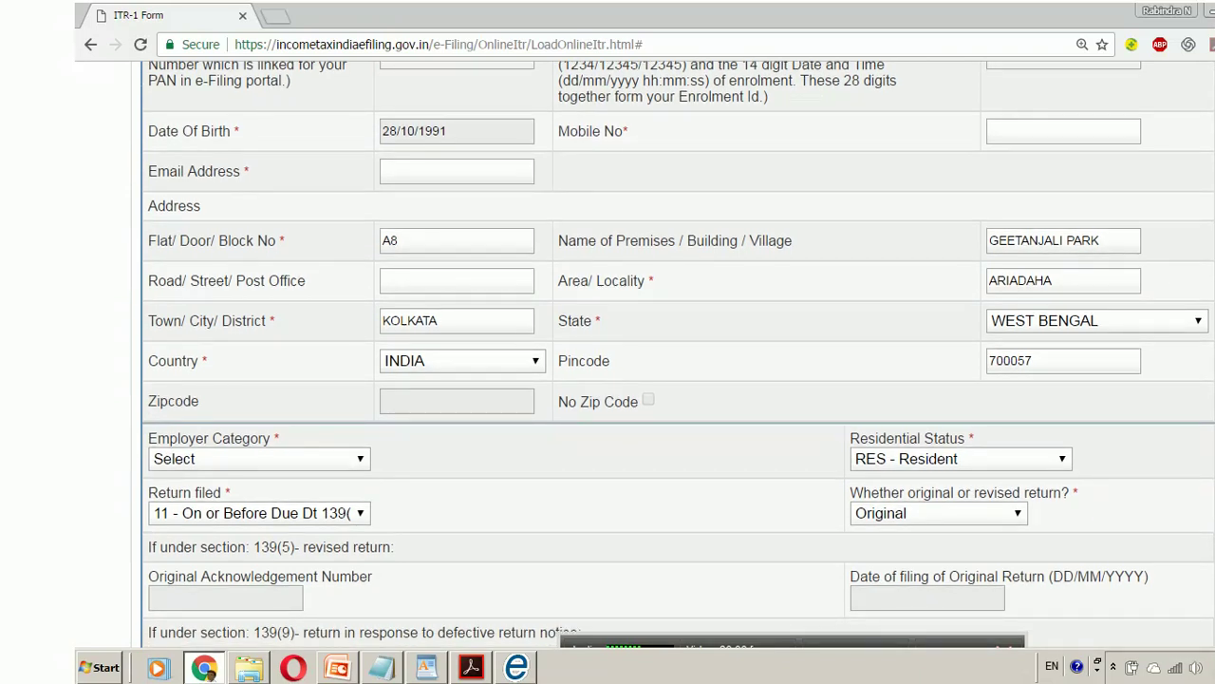
scroll(678, 355, down, 1)
scroll(678, 354, down, 1)
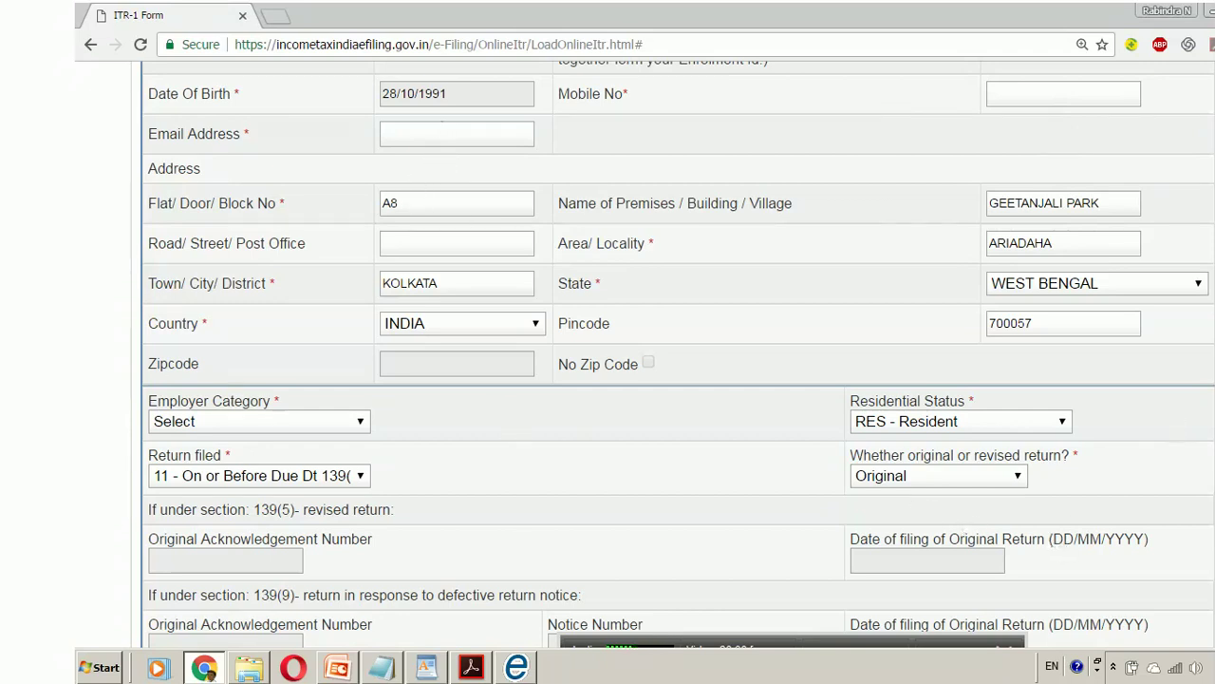
scroll(679, 355, down, 3)
scroll(679, 355, down, 3)
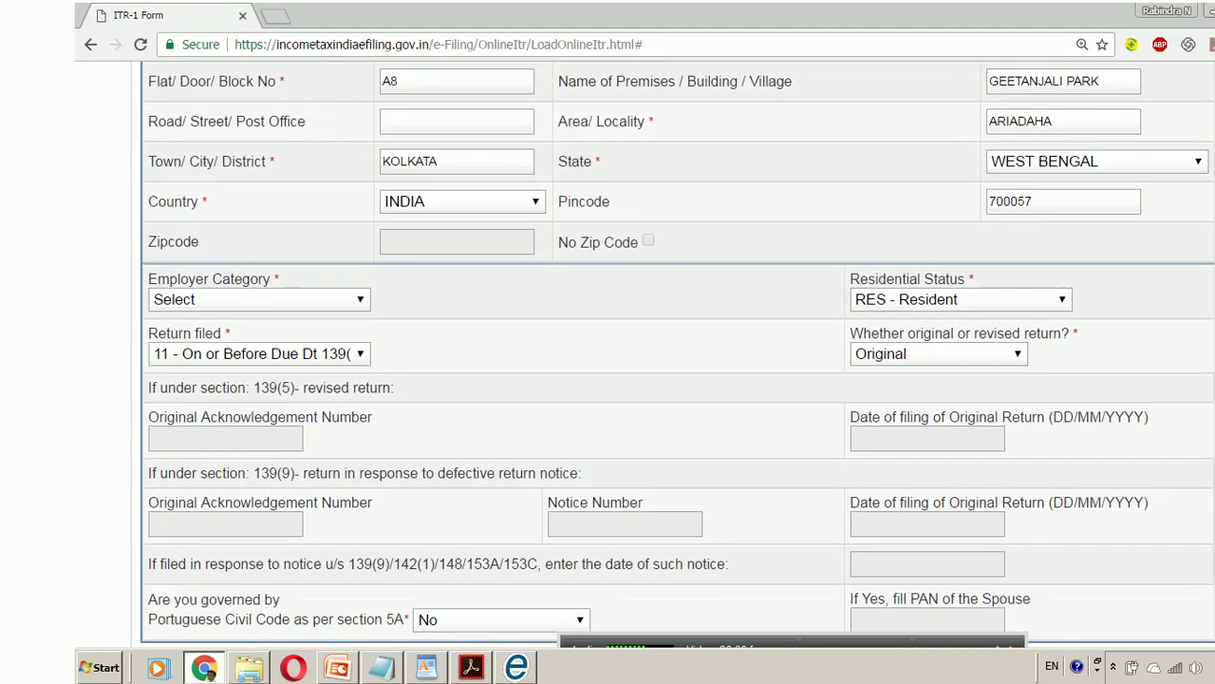
scroll(679, 355, down, 1)
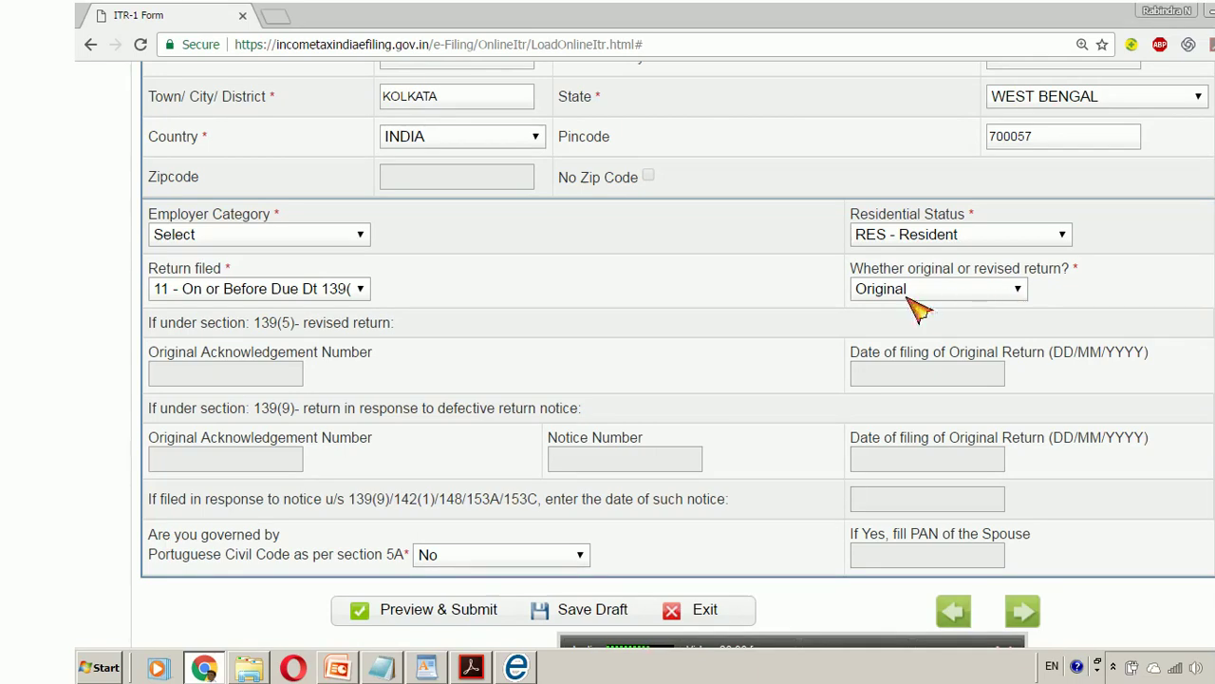
- Leave the Return filed choice unchanged, keep the return Original, and go to Income Details
click(362, 291)
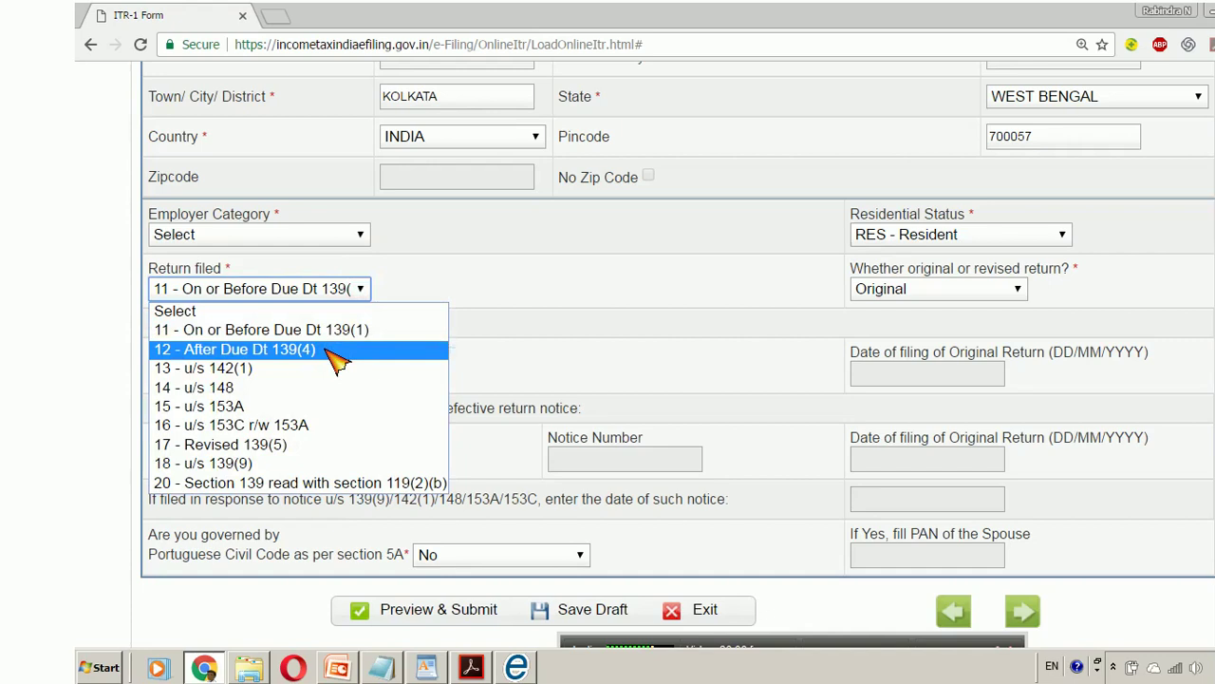
click(475, 278)
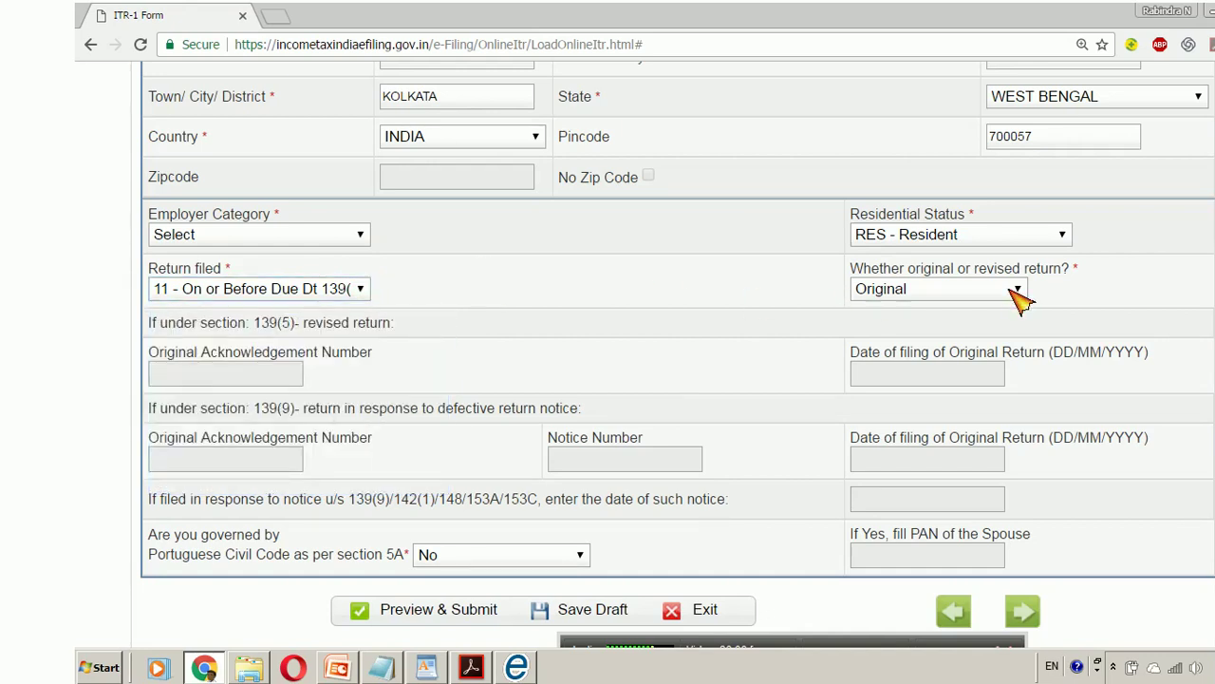
click(1018, 290)
click(970, 332)
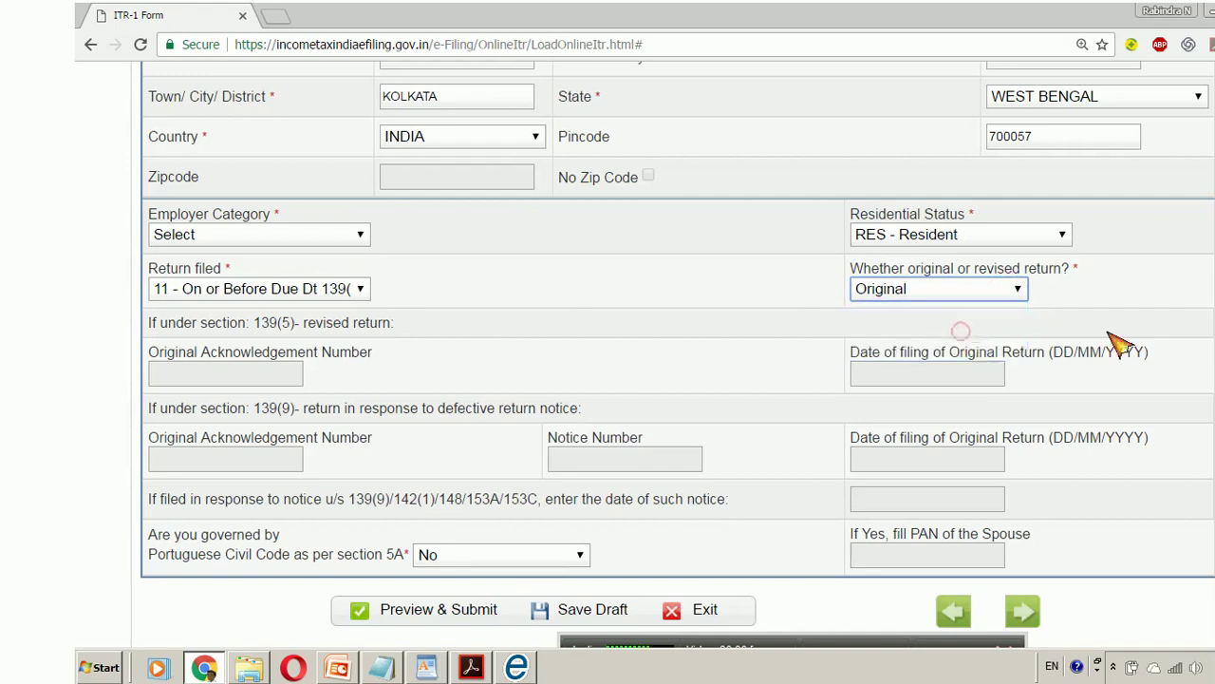
scroll(970, 337, up, 2)
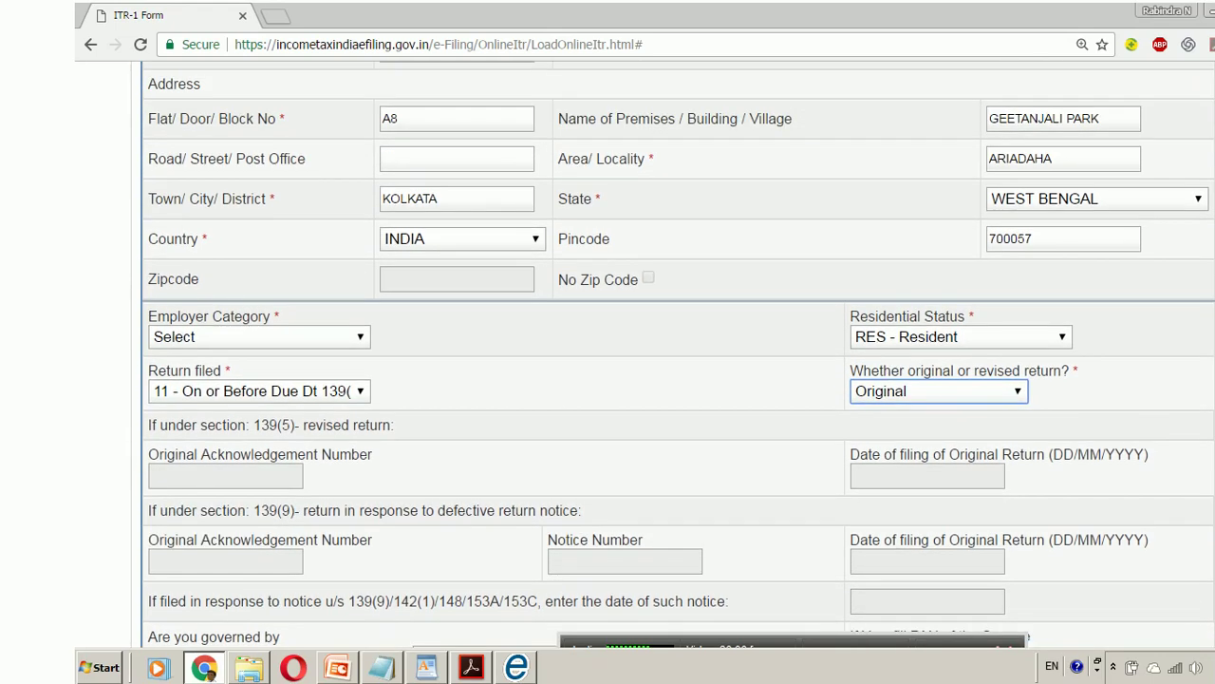
scroll(678, 354, up, 3)
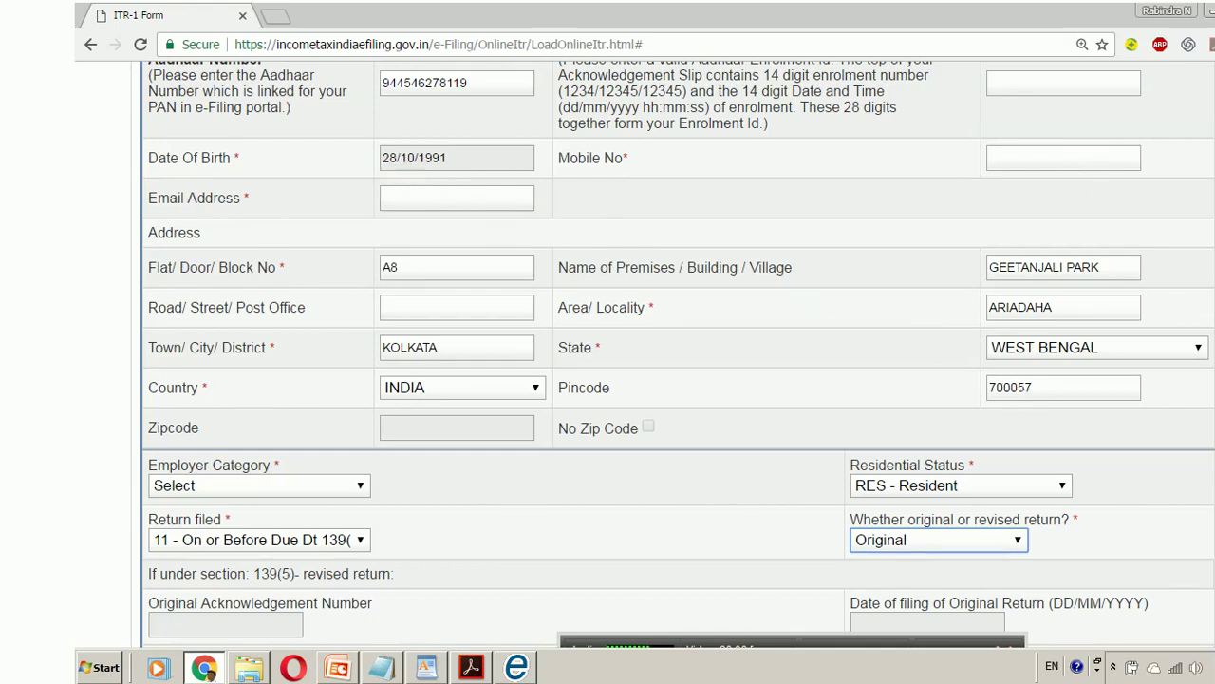
scroll(678, 354, down, 2)
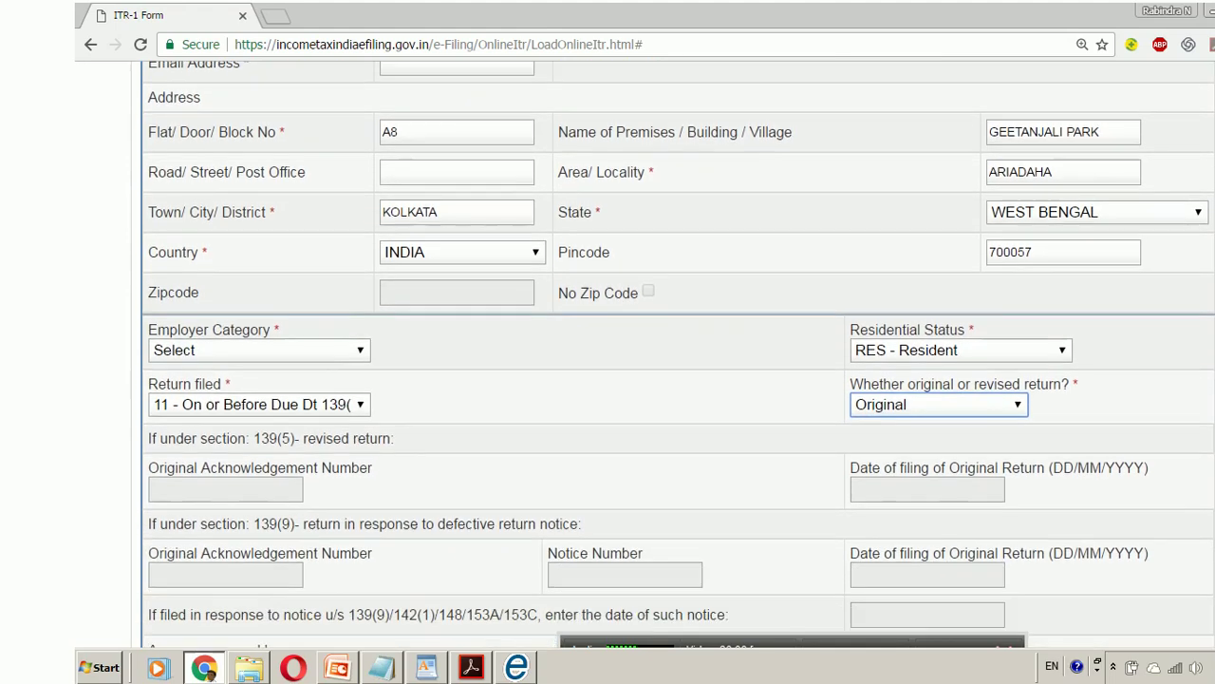
scroll(678, 354, up, 1)
scroll(563, 629, up, 3)
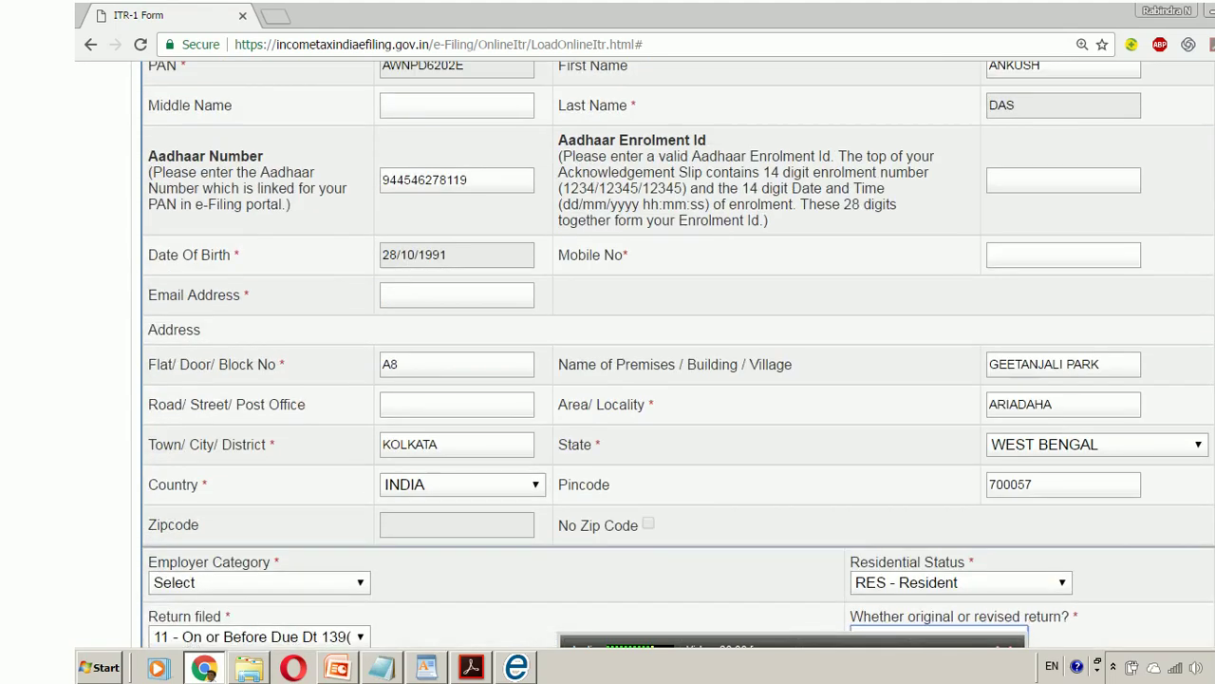
click(534, 150)
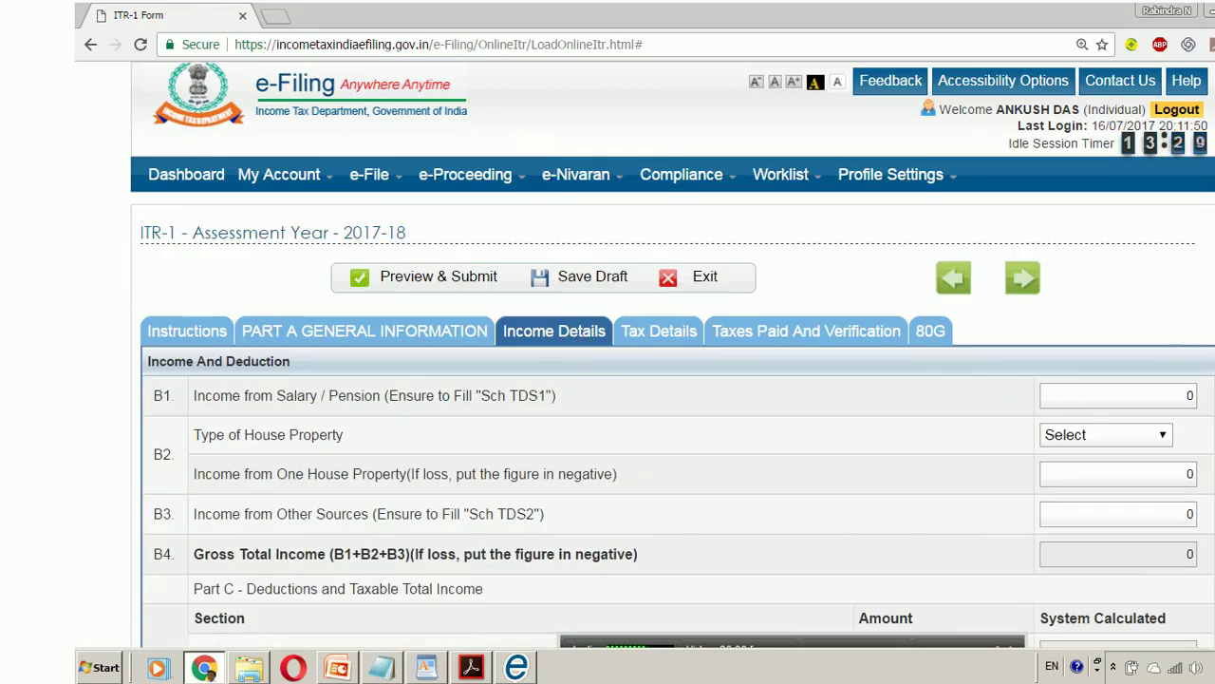
- Scroll through the Income and Deduction rows, then bring up the salary certificate PDF
scroll(672, 354, down, 3)
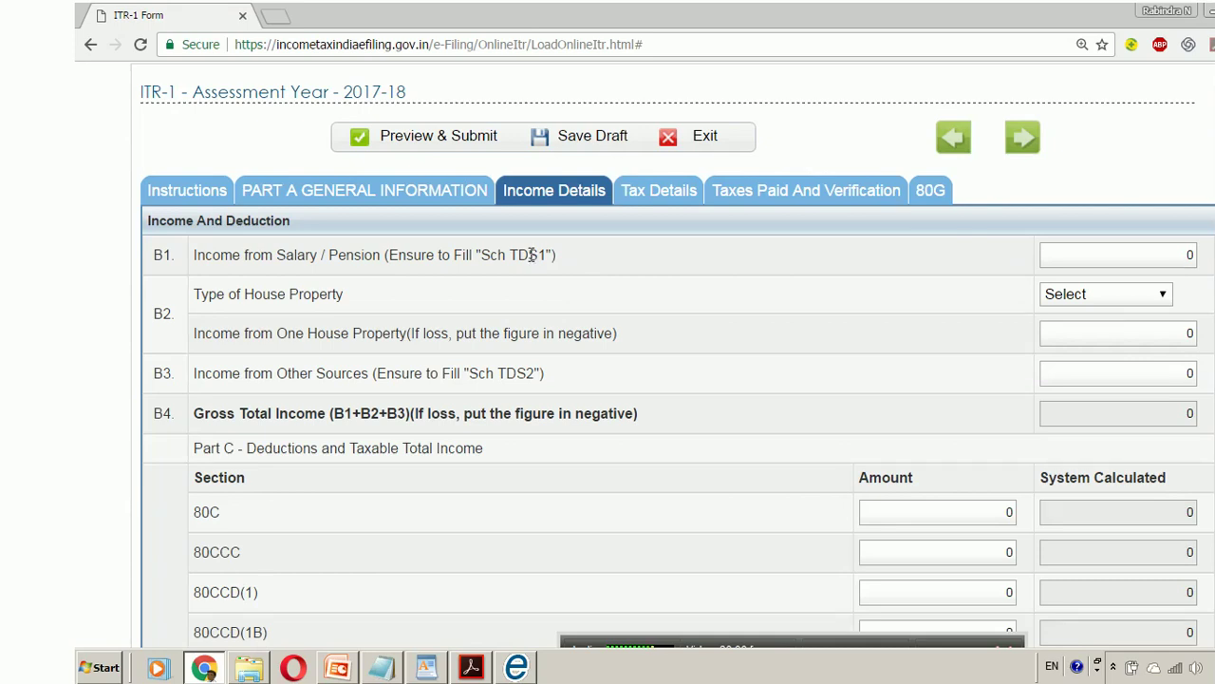
click(491, 667)
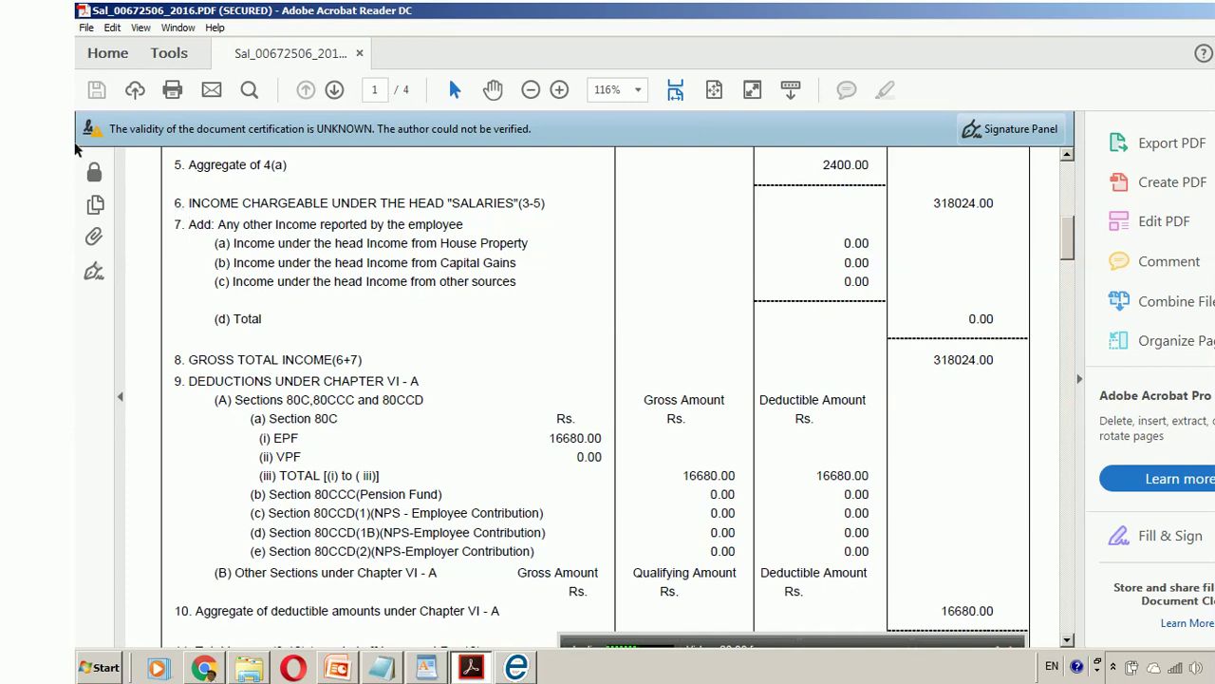
- Highlight the 318024.00 salary income line in the certificate, then return to the form
drag(187, 202, 495, 207)
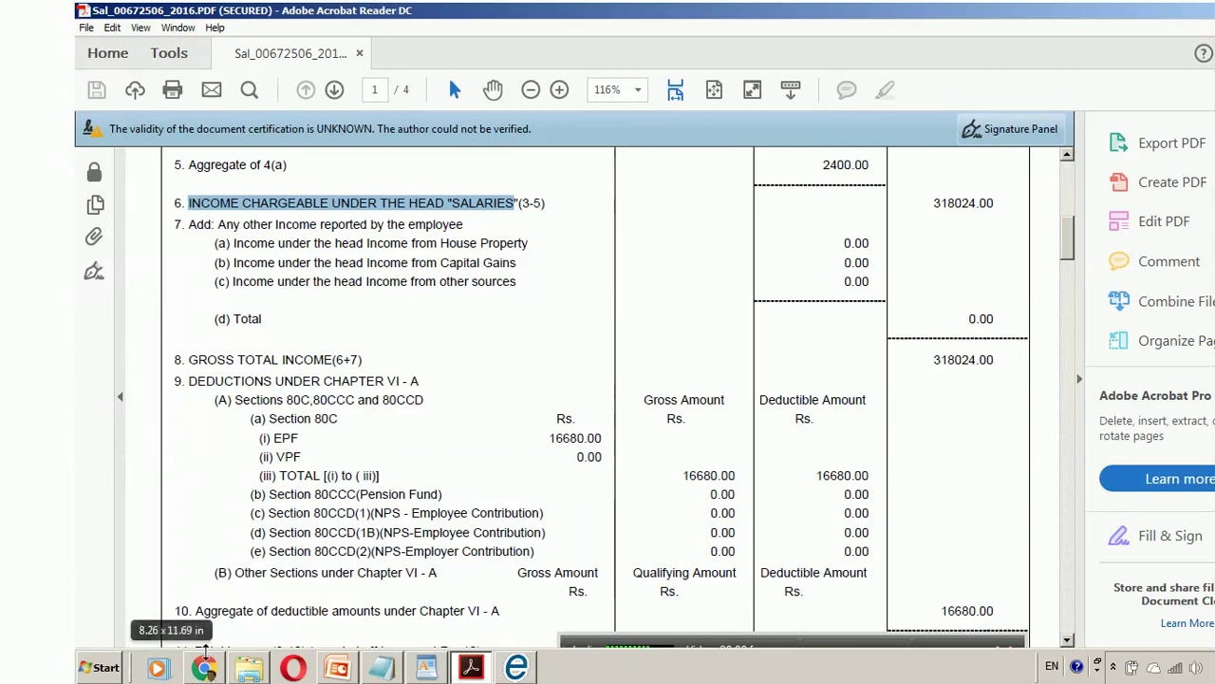
click(215, 667)
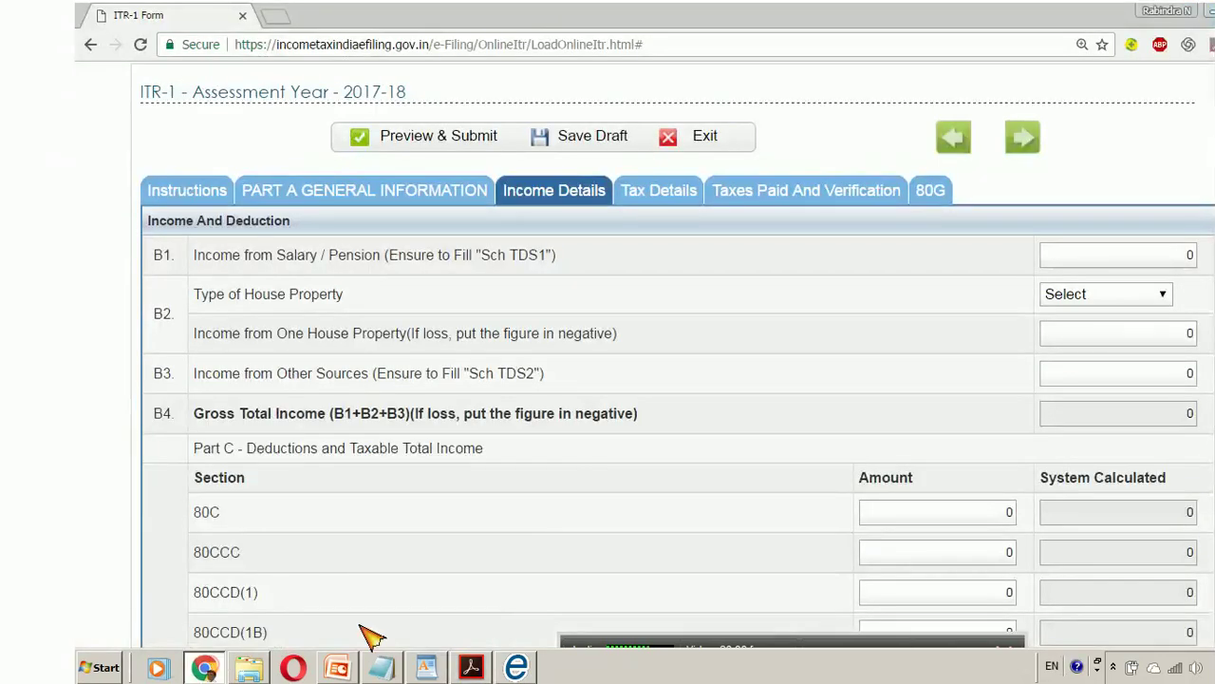
- Leave the house property type unchosen and enter -5678787 as house property income
click(1077, 263)
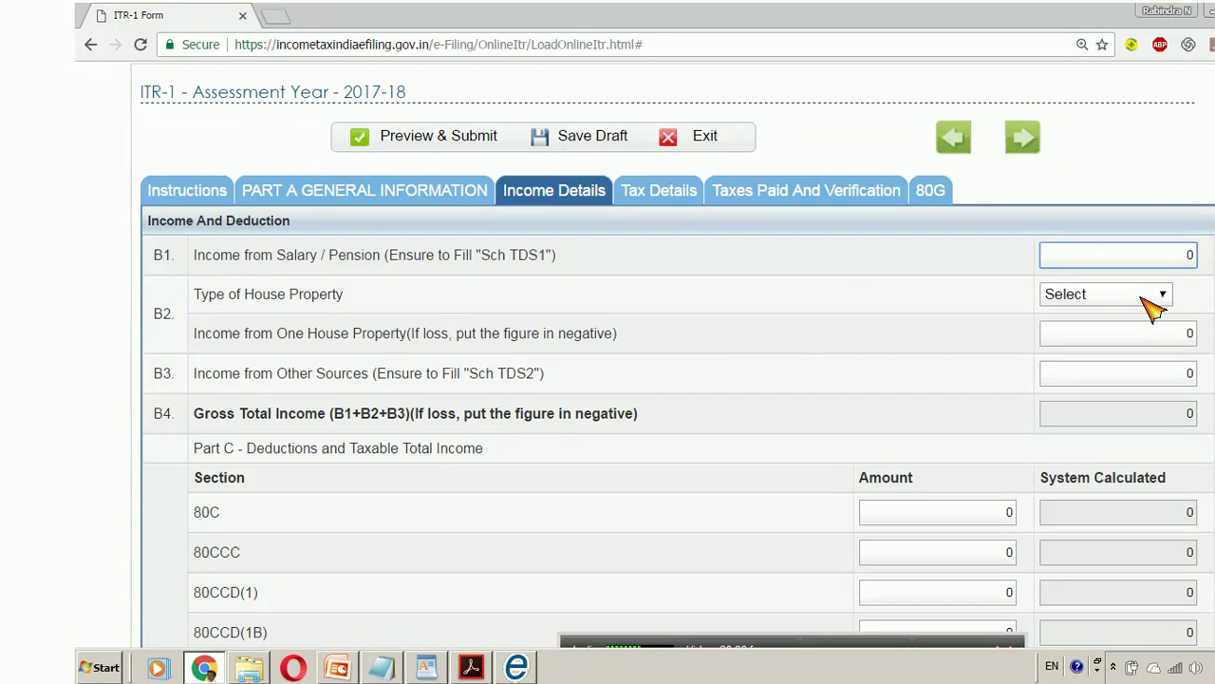
click(1157, 301)
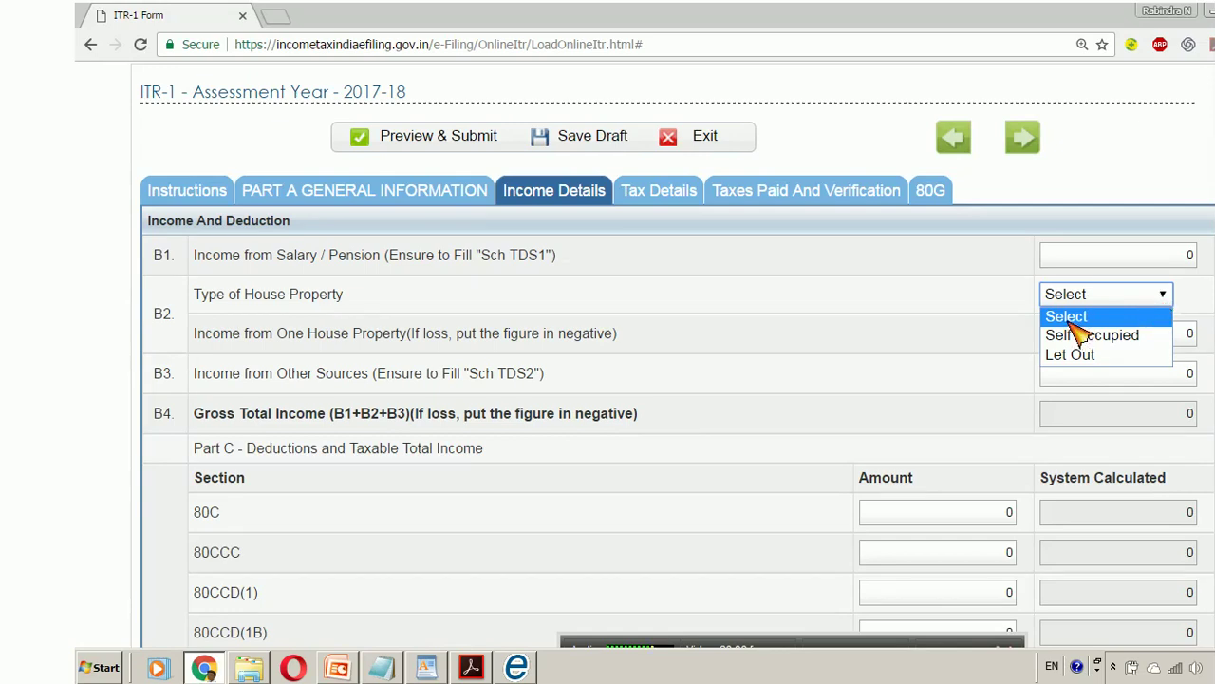
click(984, 299)
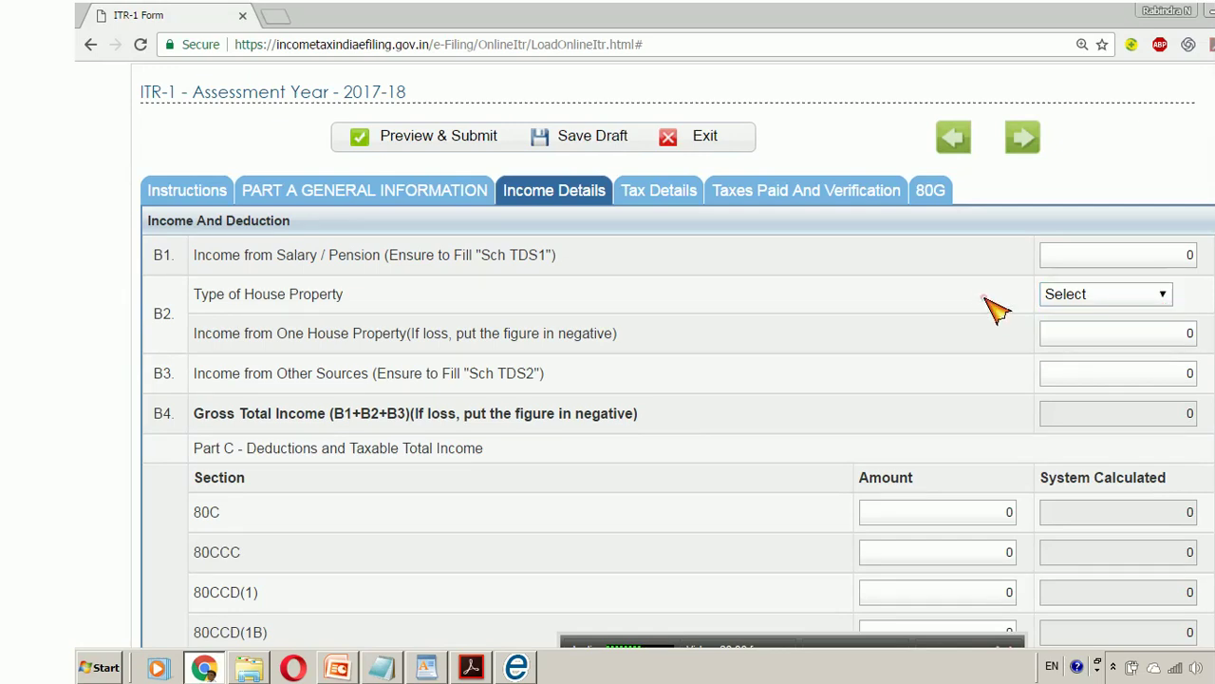
click(1111, 296)
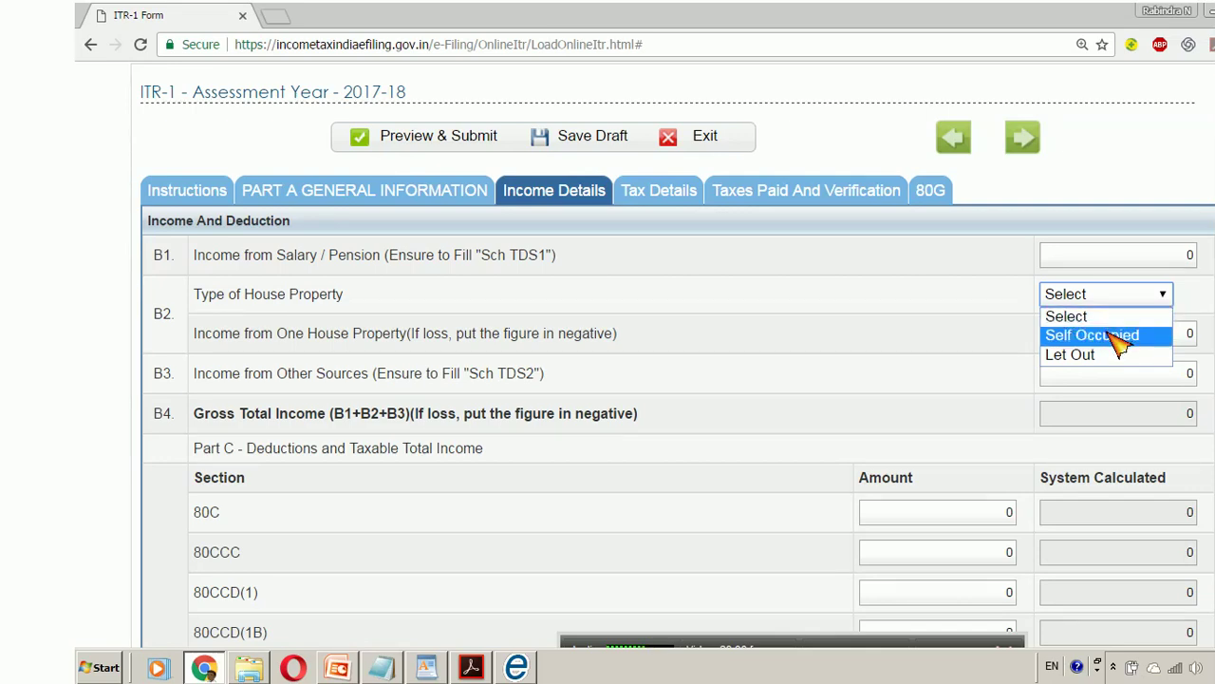
click(957, 307)
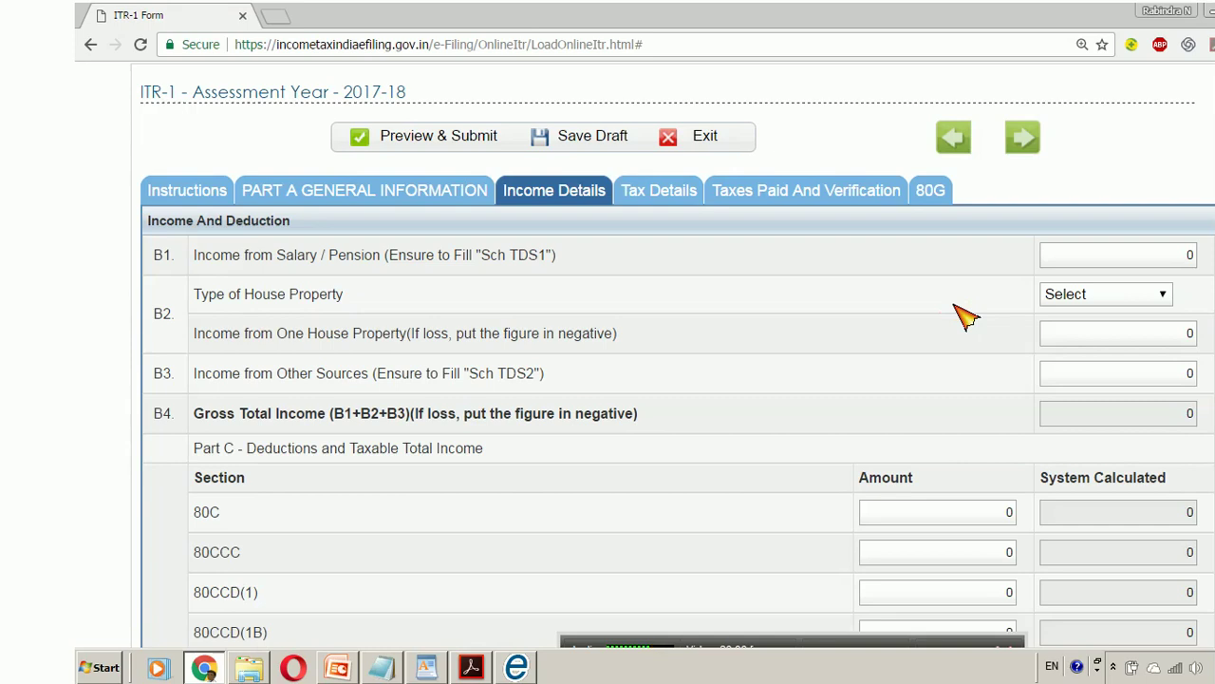
click(1149, 337)
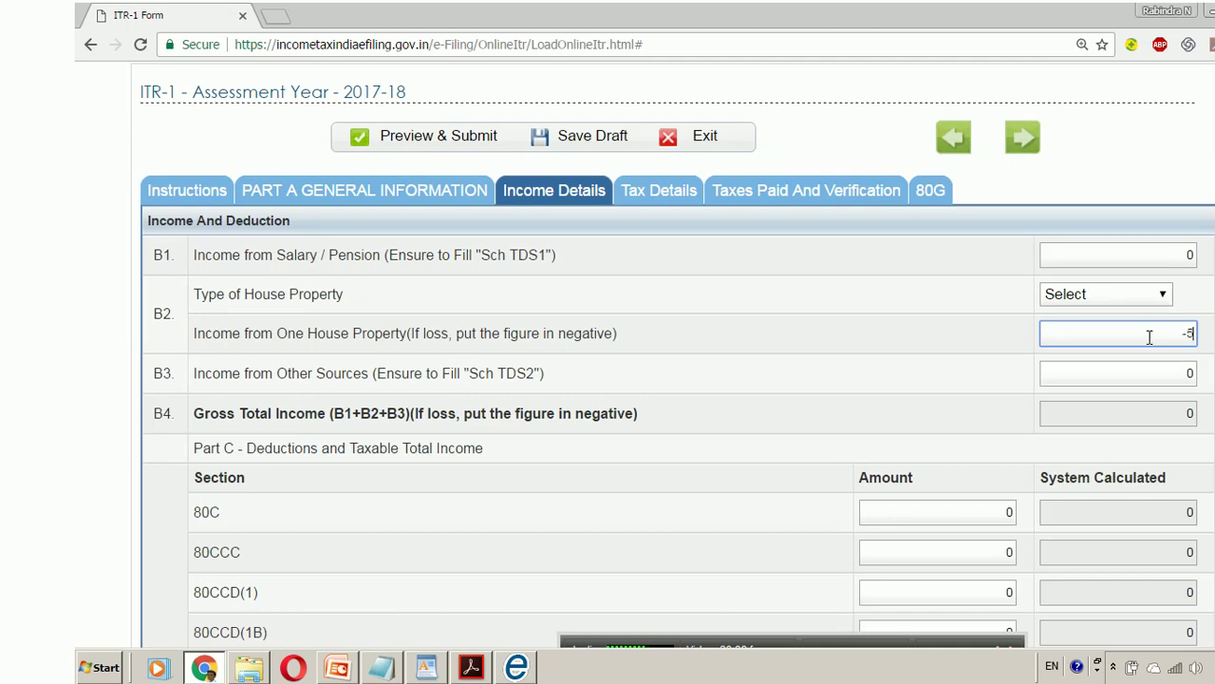
text(-5678787)
- Move the demo notes aside and delete -5678787 so house property income reverts to 0
click(382, 667)
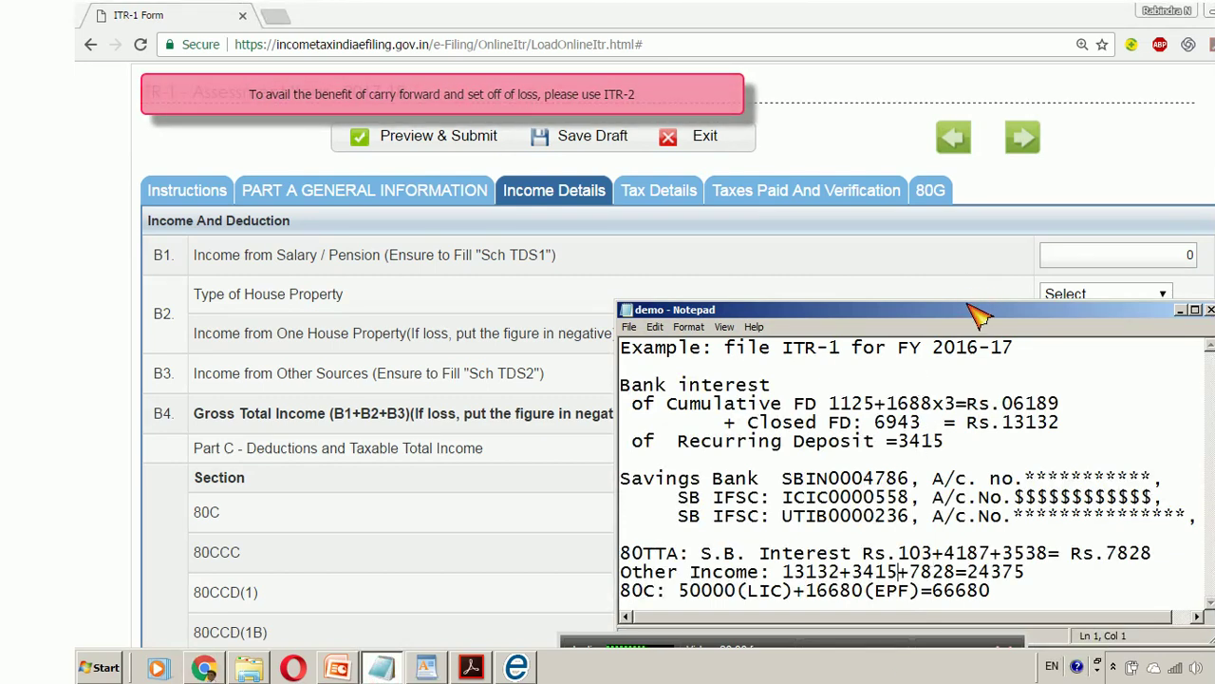
drag(976, 317, 685, 301)
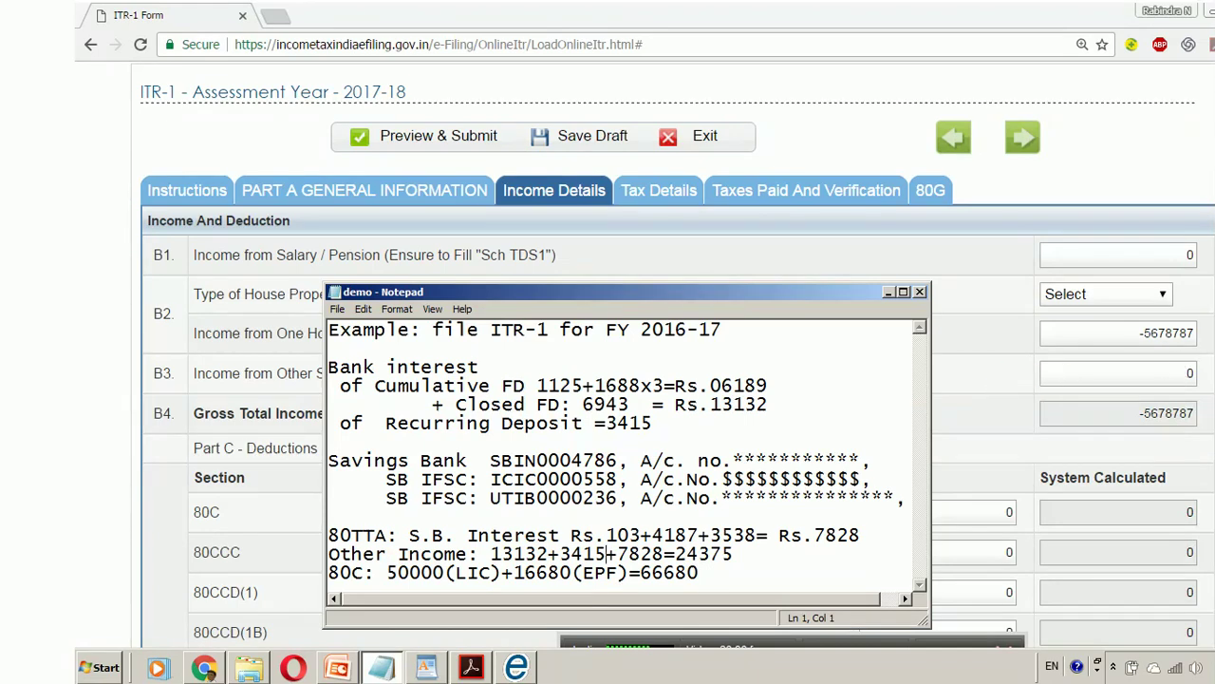
click(1170, 332)
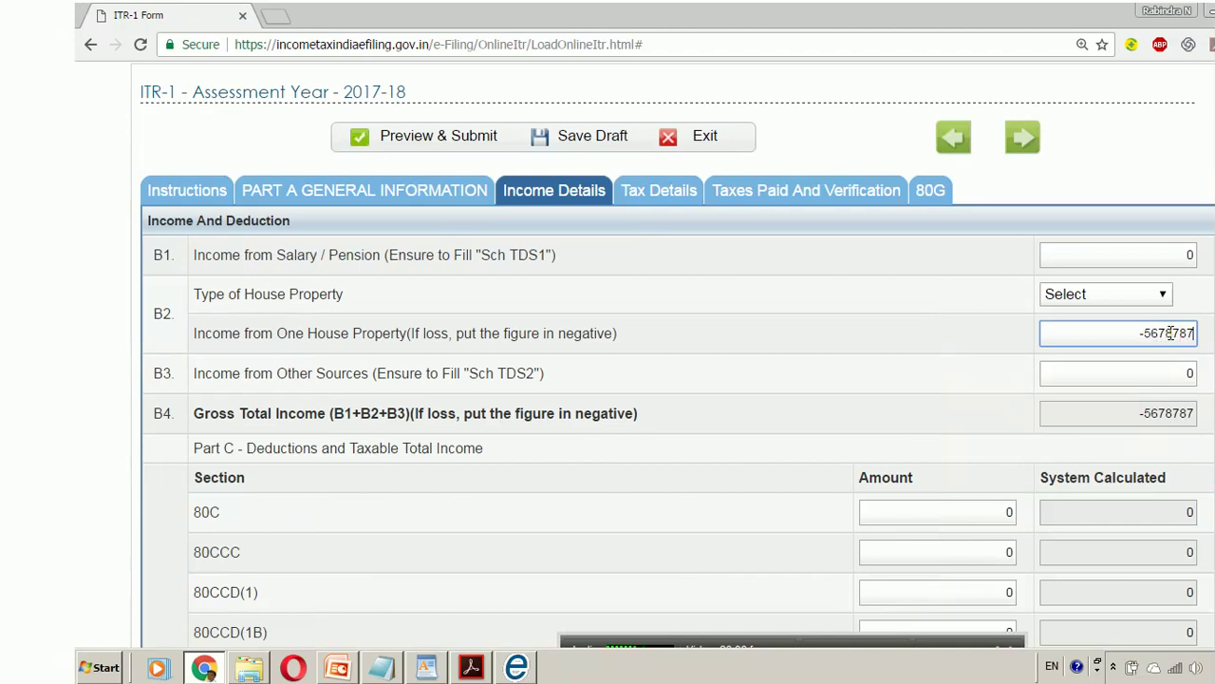
key(BackSpace)
key(BackSpace)
key(BackSpace)
key(BackSpace)
key(BackSpace)
key(BackSpace)
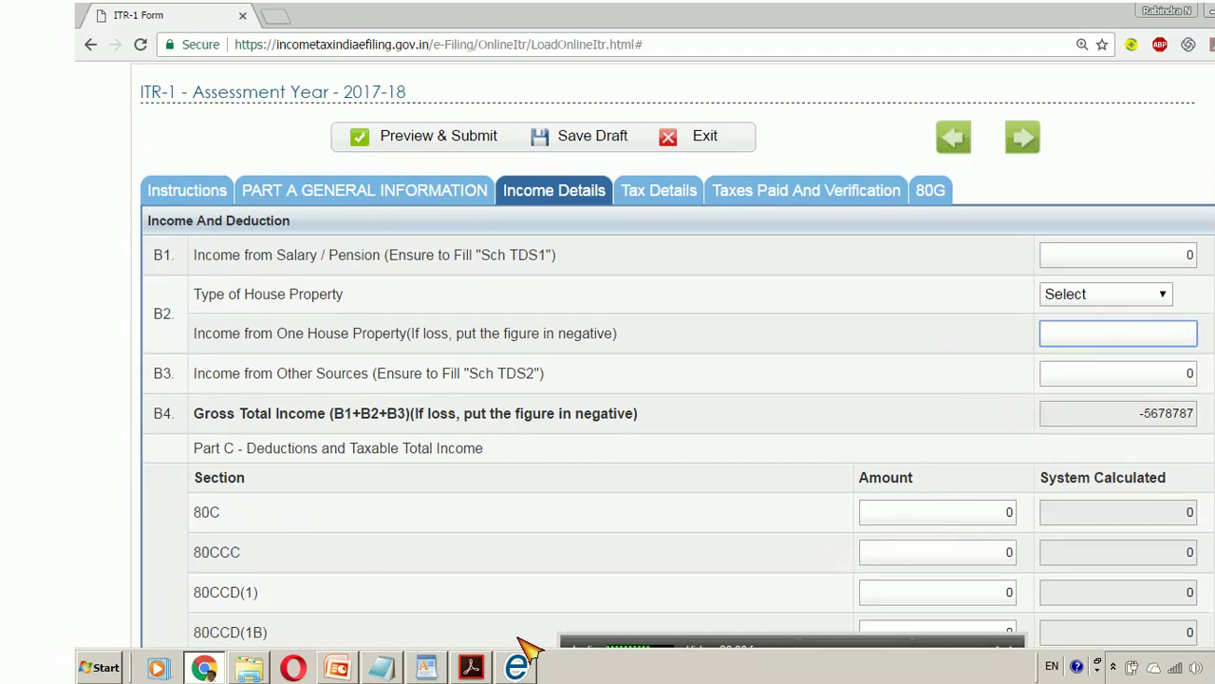
click(383, 667)
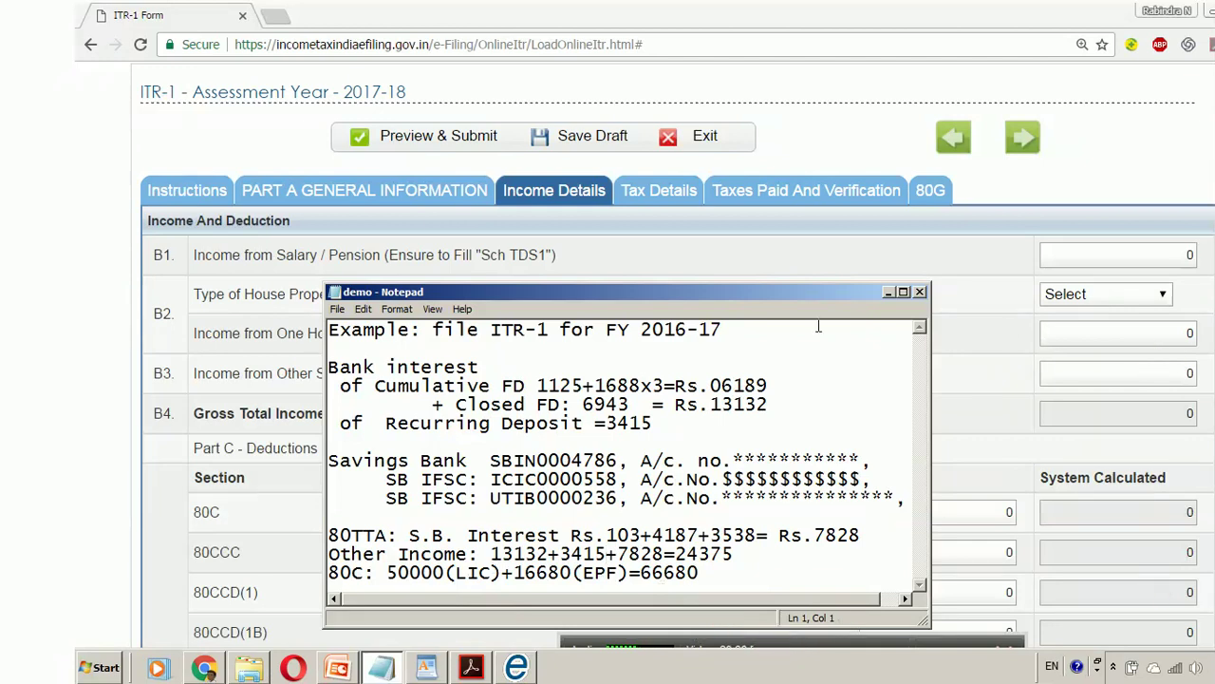
drag(814, 300, 759, 122)
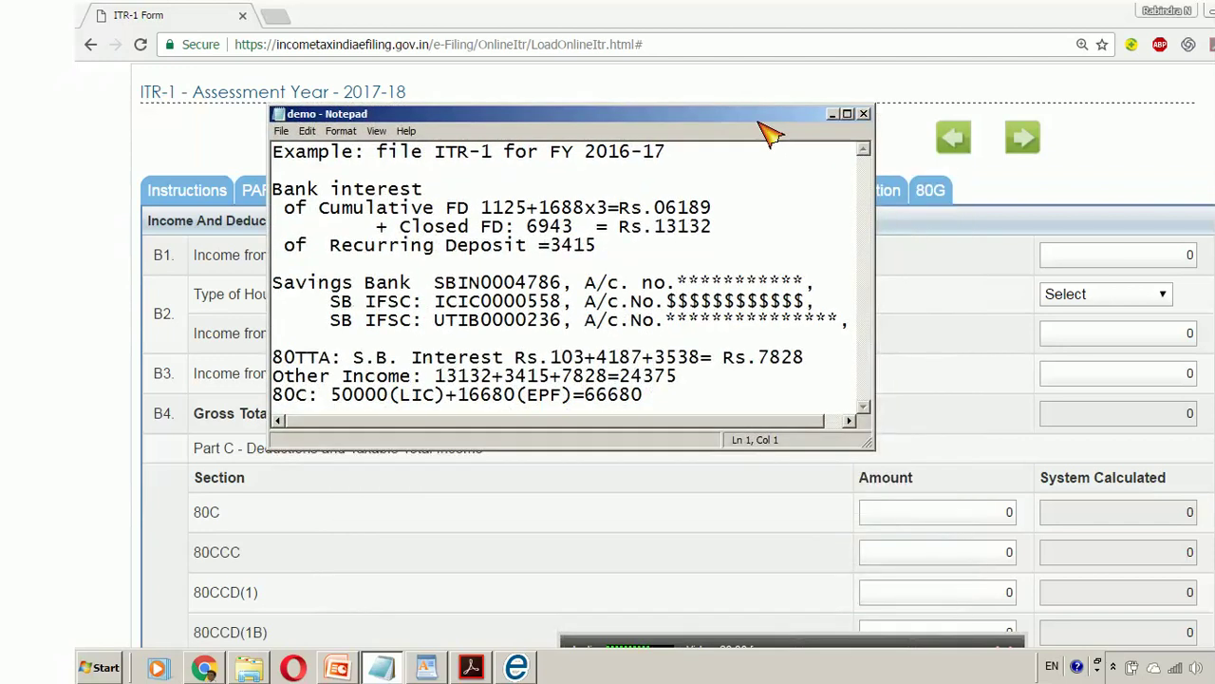
- Enter 66680 as the 80C deduction amount and recheck the house-property income figure
click(1004, 511)
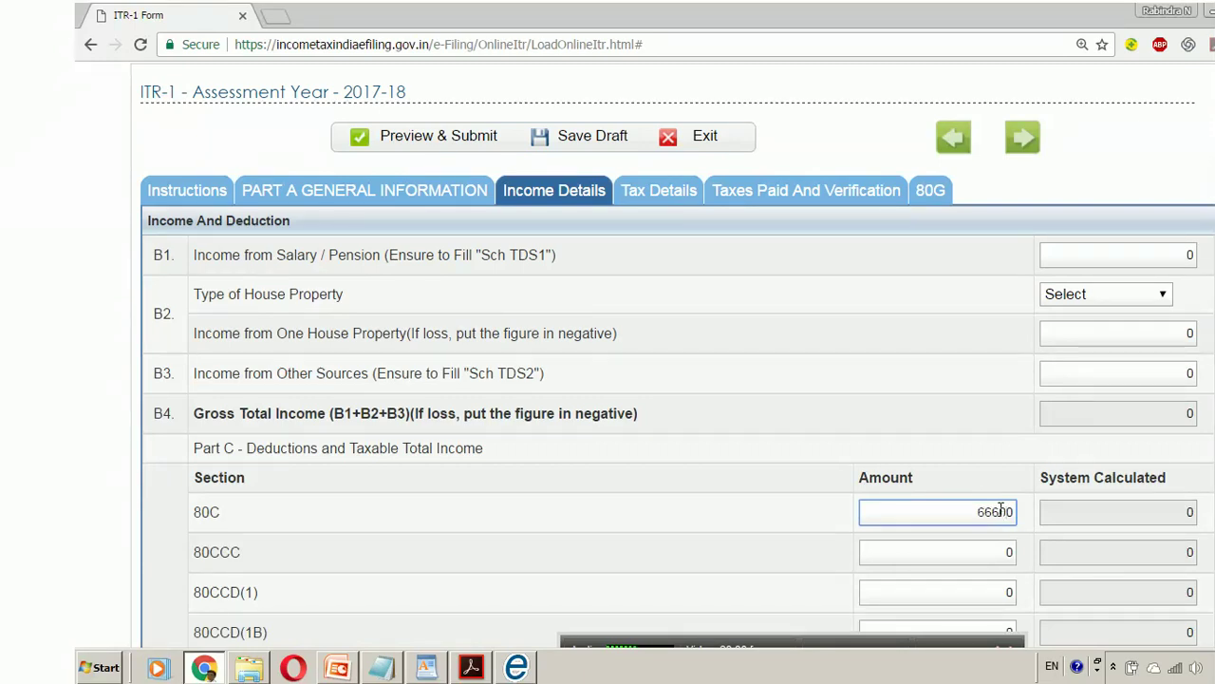
key(BackSpace)
key(Tab)
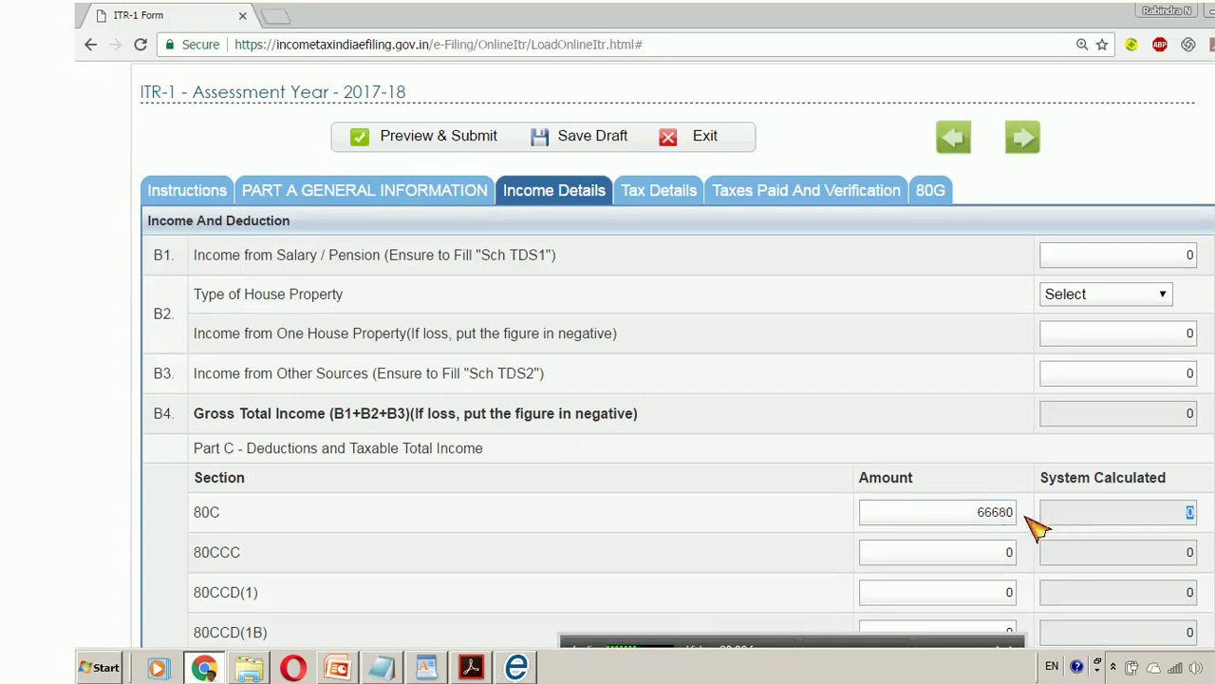
scroll(1201, 162, down, 3)
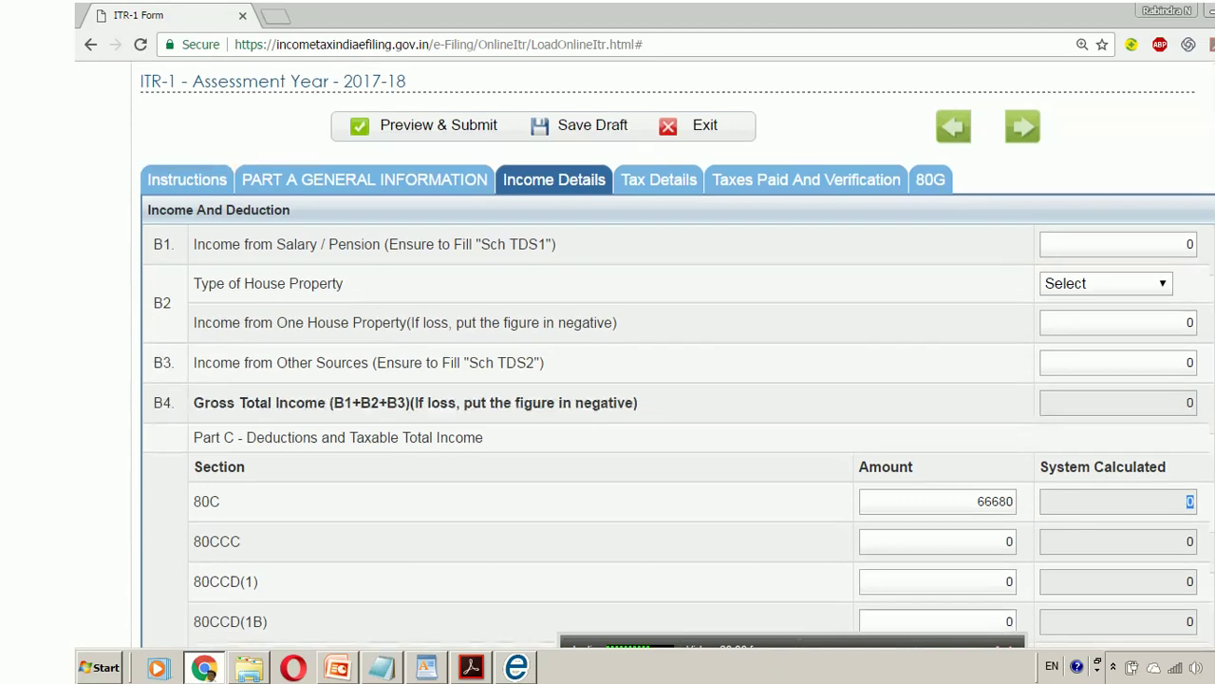
click(1185, 123)
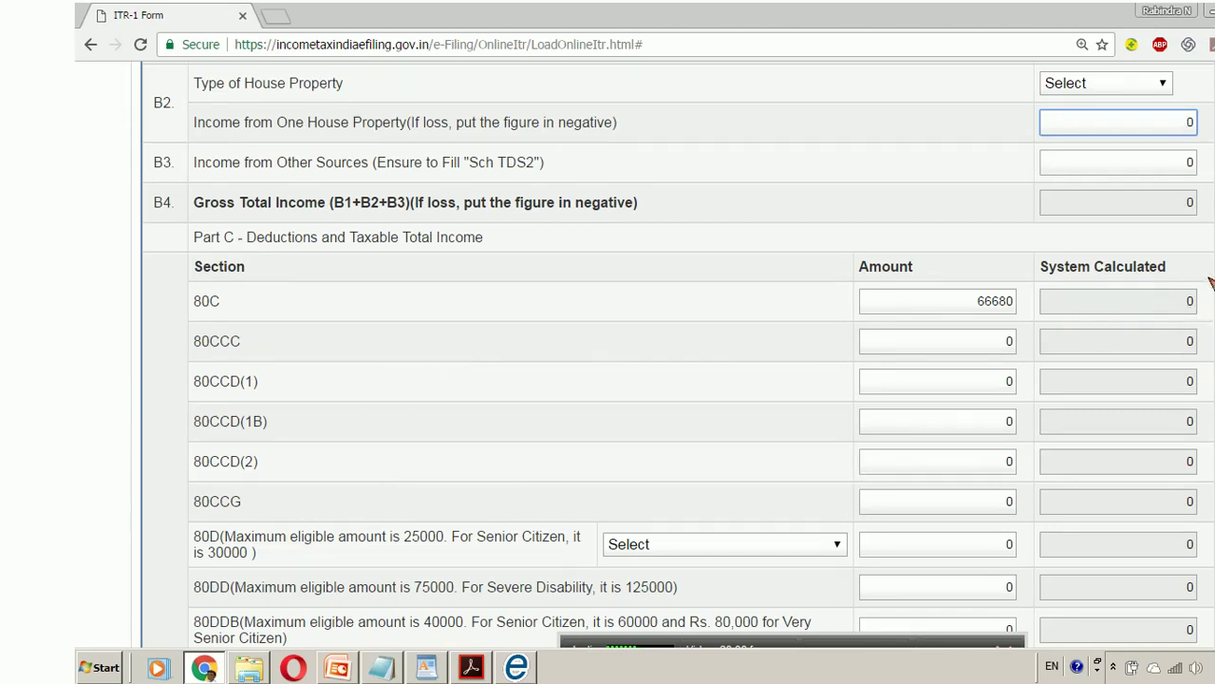
- Select Self and Family as the 80D health-insurance coverage
scroll(679, 351, down, 1)
scroll(679, 352, down, 3)
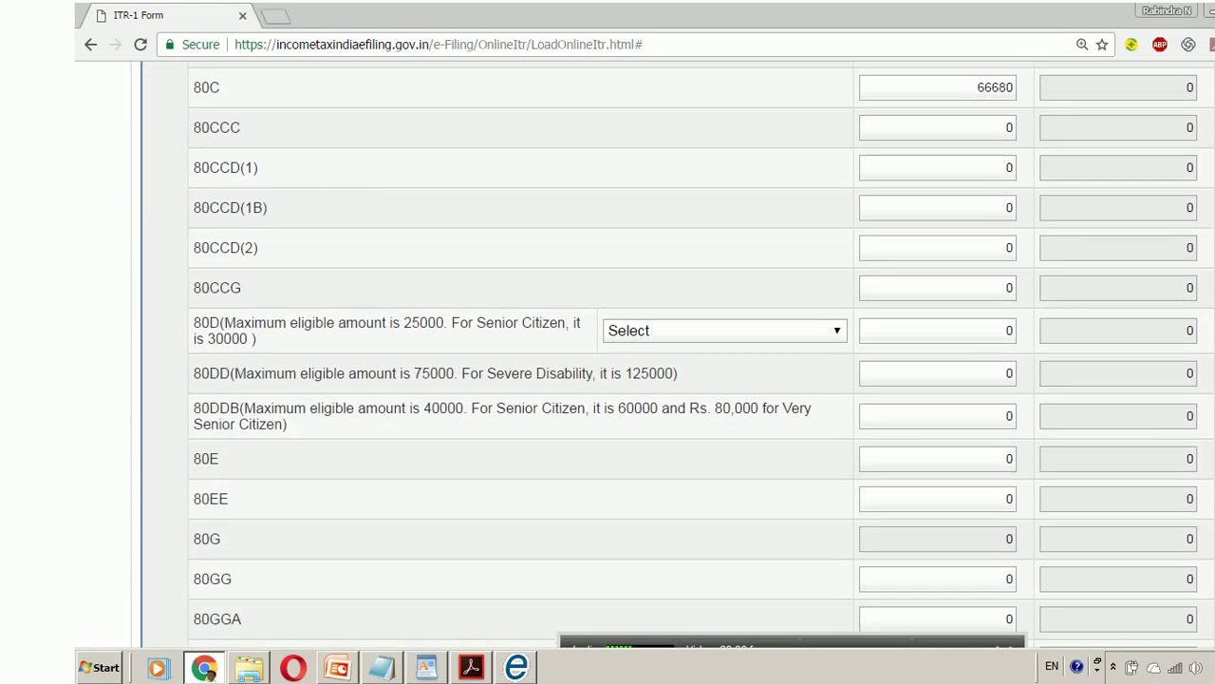
scroll(678, 352, down, 1)
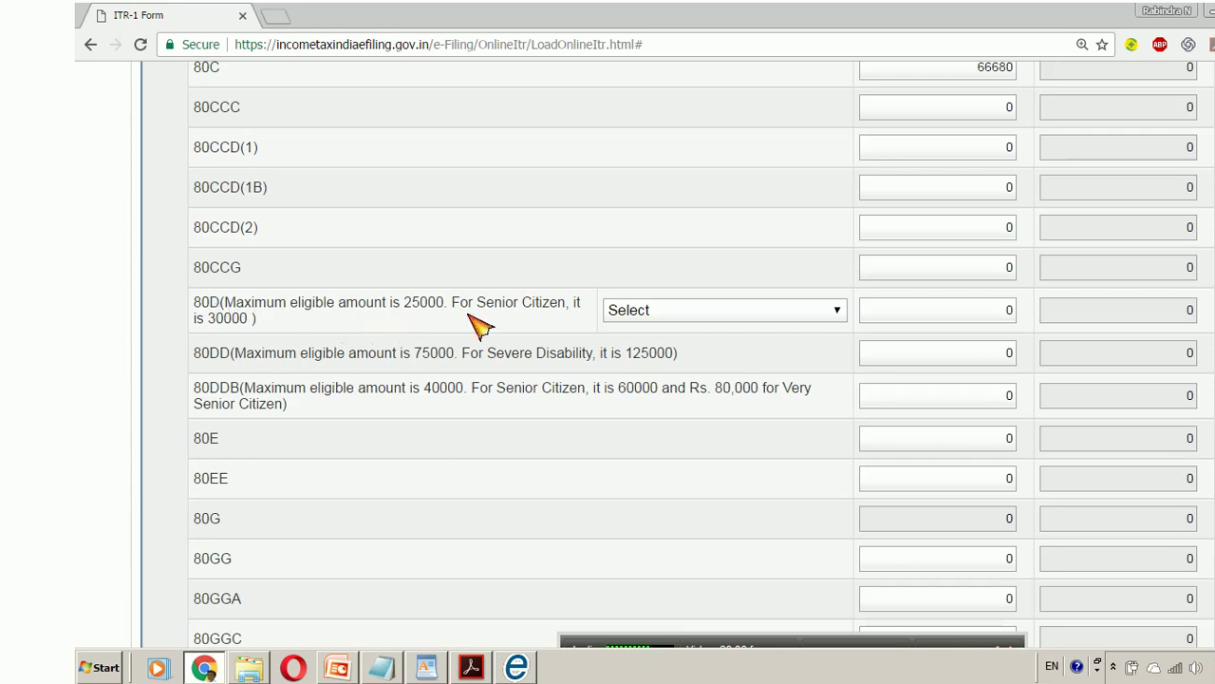
click(821, 310)
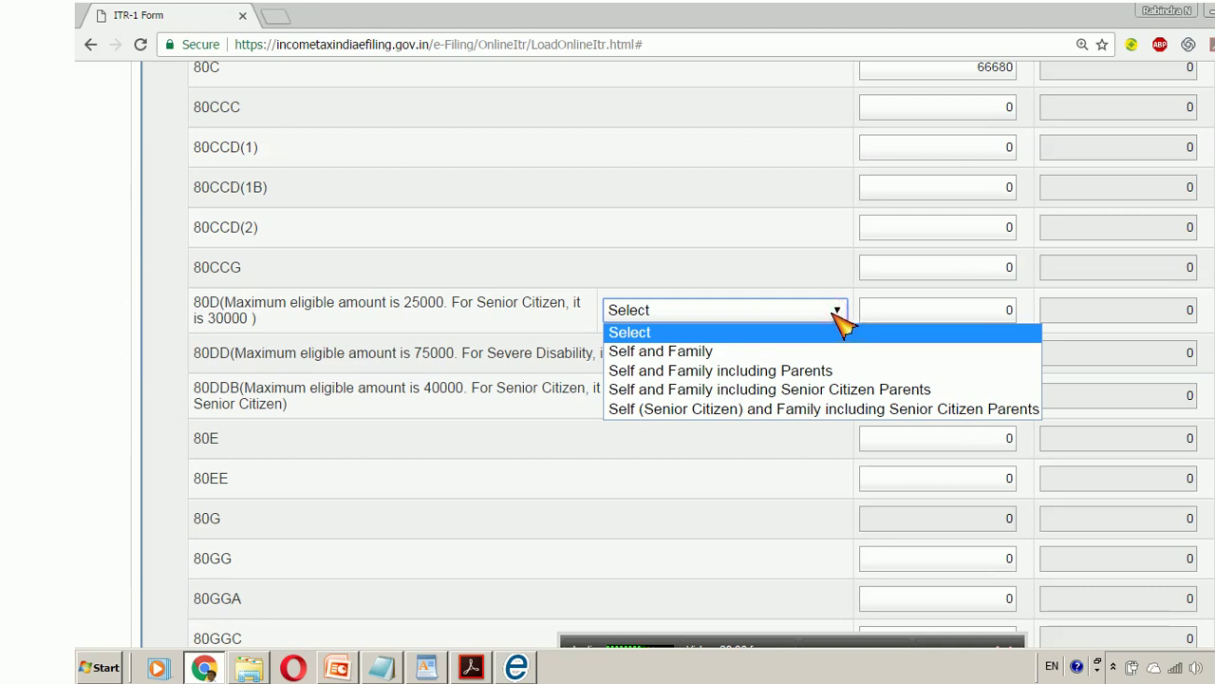
click(817, 351)
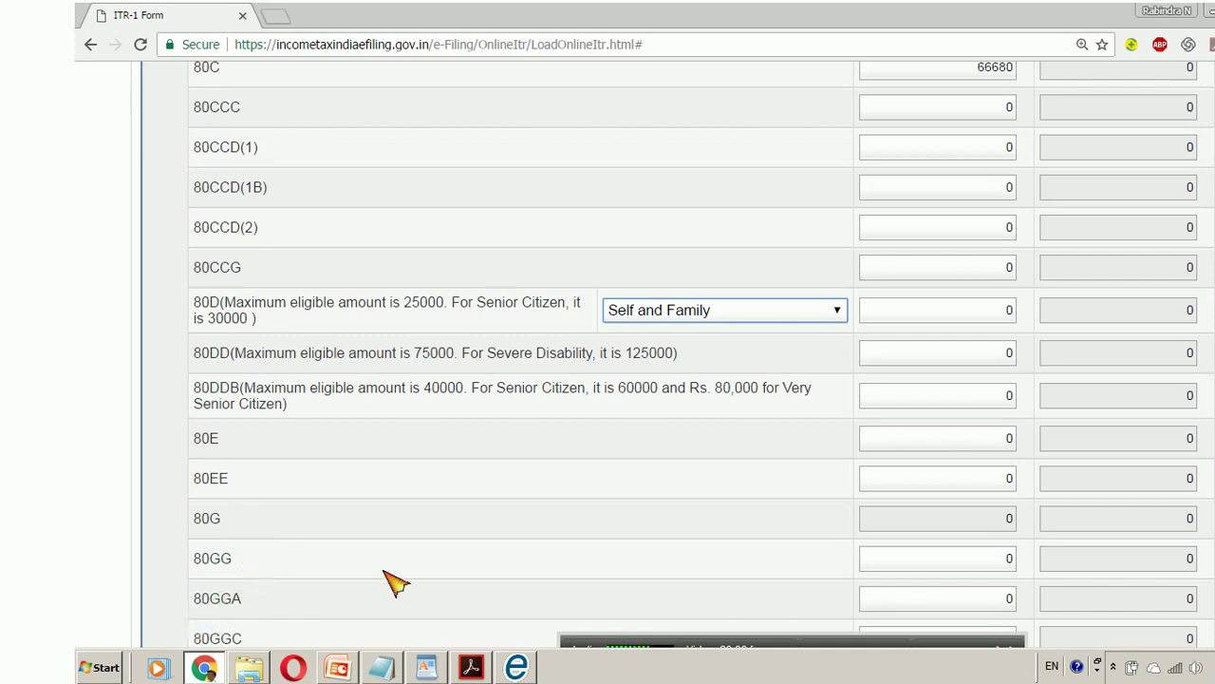
scroll(1178, 422, down, 3)
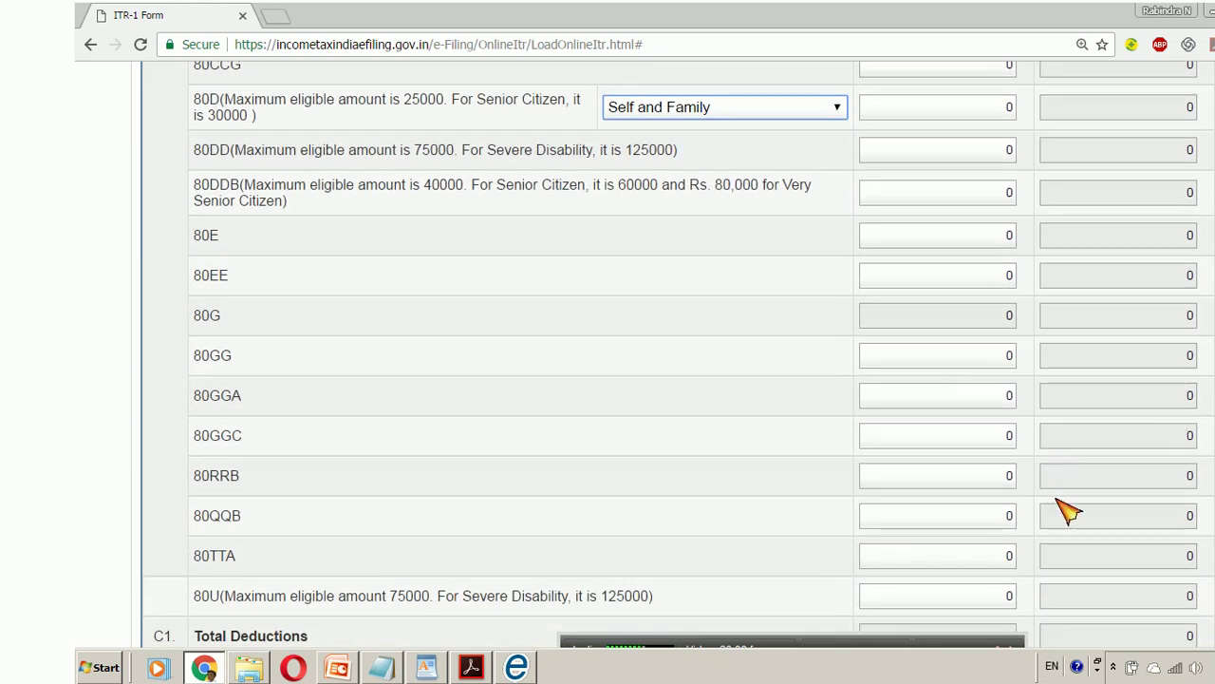
click(993, 554)
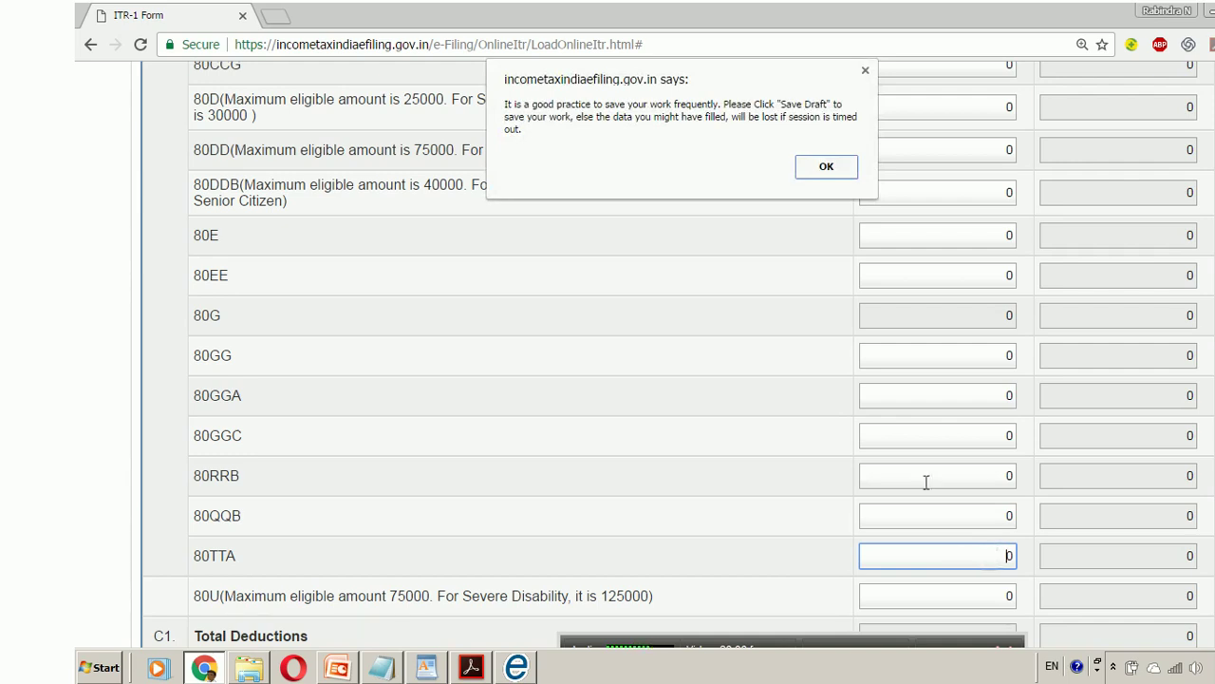
- Dismiss the save reminder and enter 7828 as the 80TTA savings-interest deduction
click(799, 169)
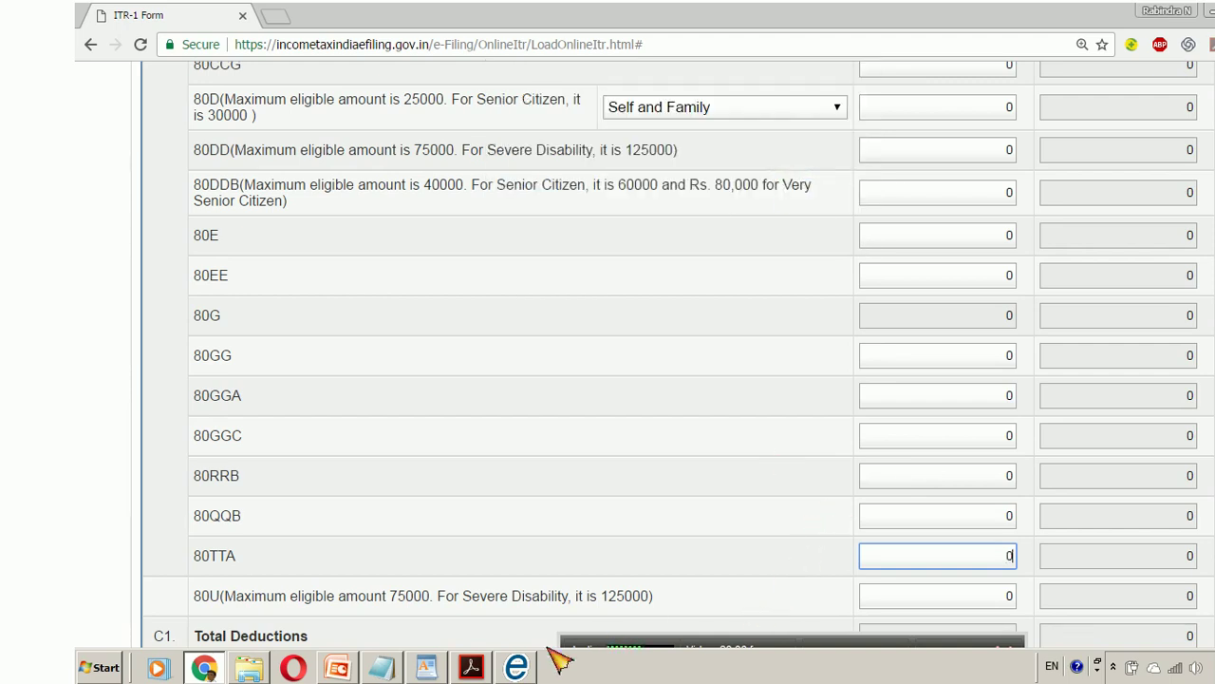
click(384, 668)
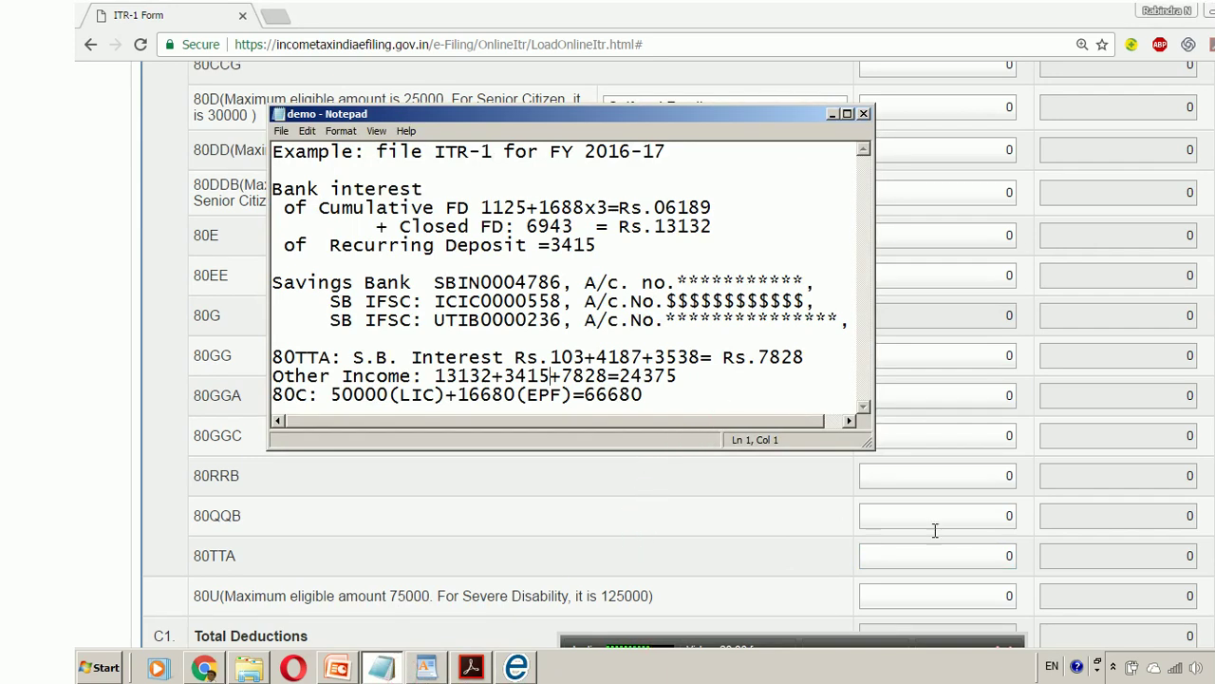
click(832, 116)
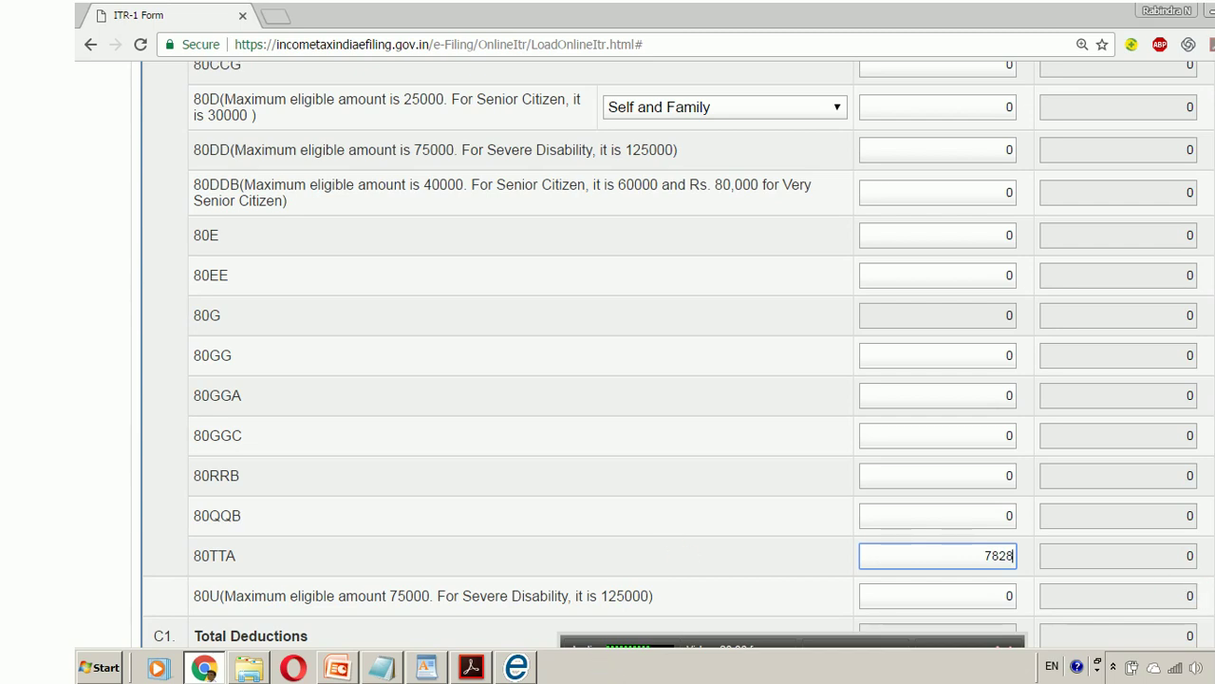
- Save the ITR-1 return as a draft
scroll(673, 354, up, 7)
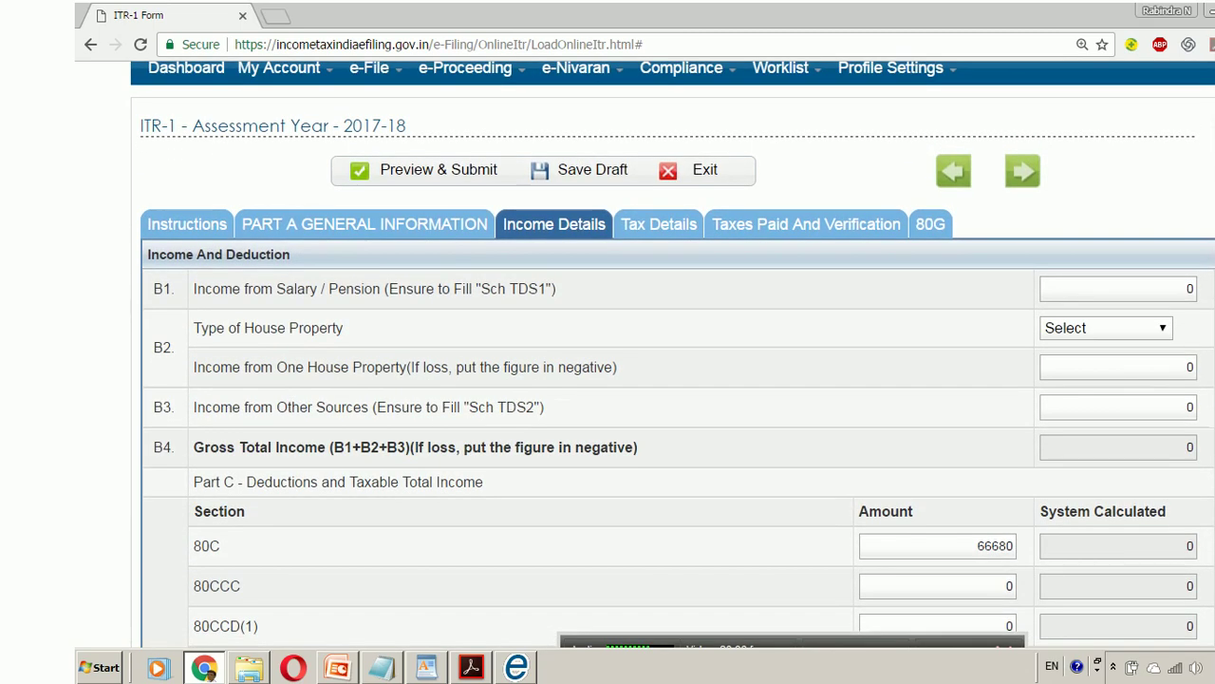
scroll(762, 125, up, 2)
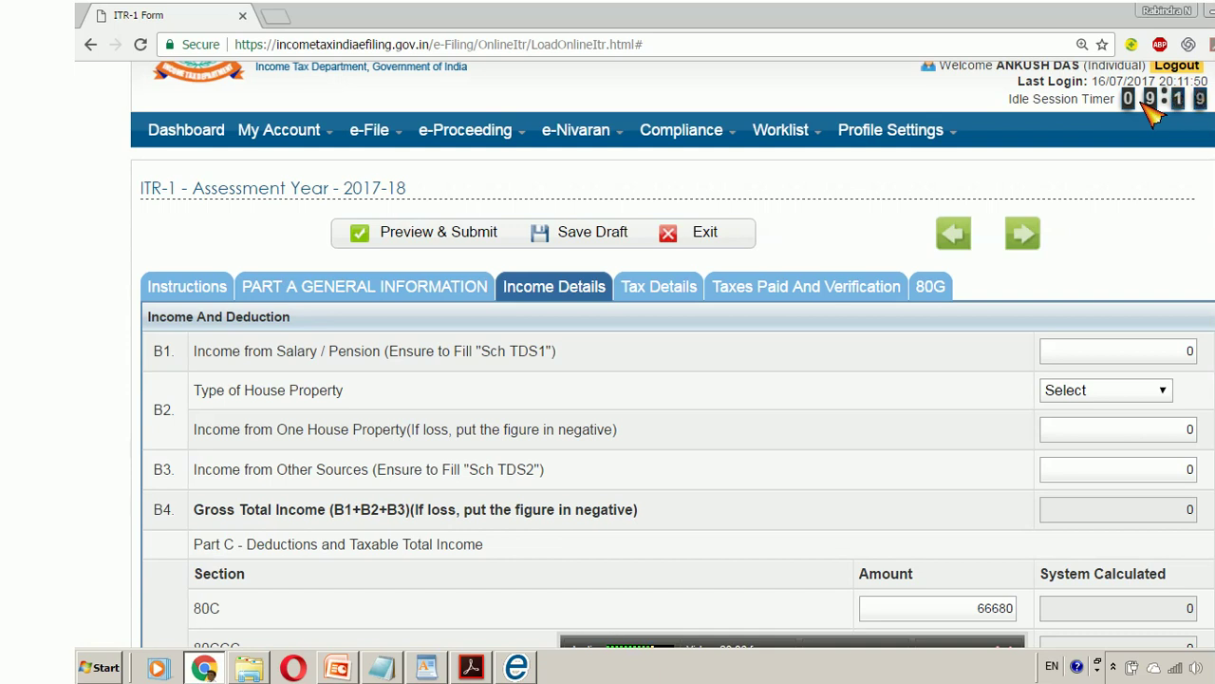
mouse_move(468, 142)
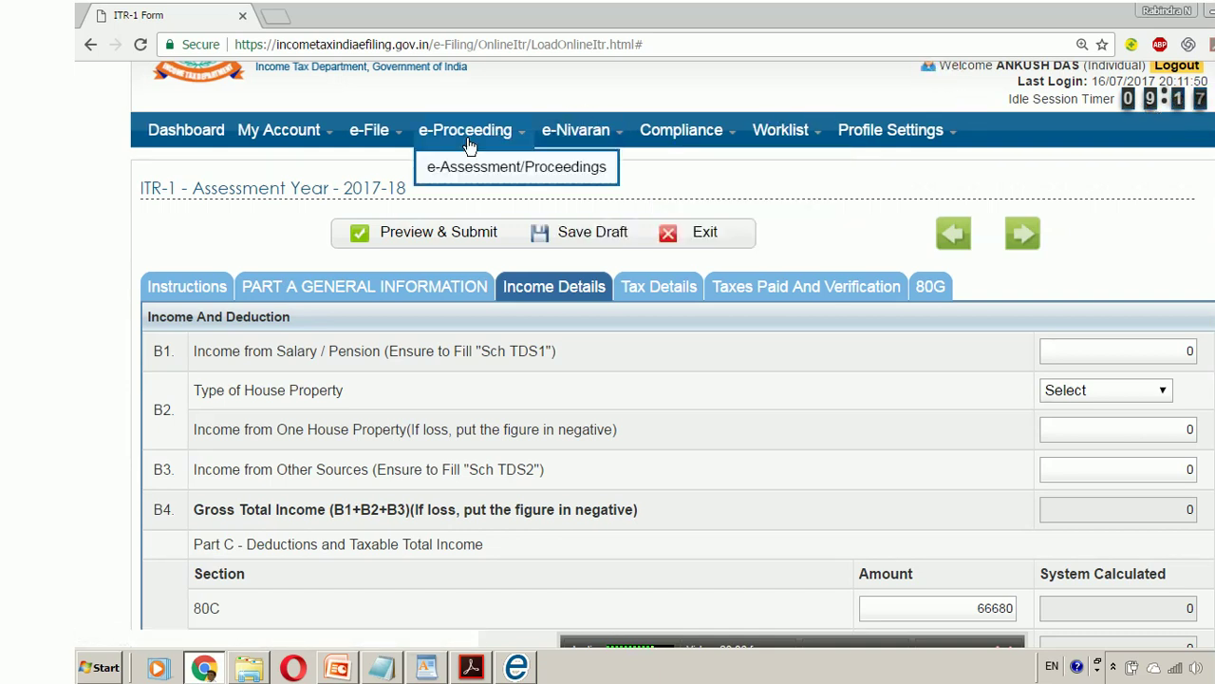
click(590, 243)
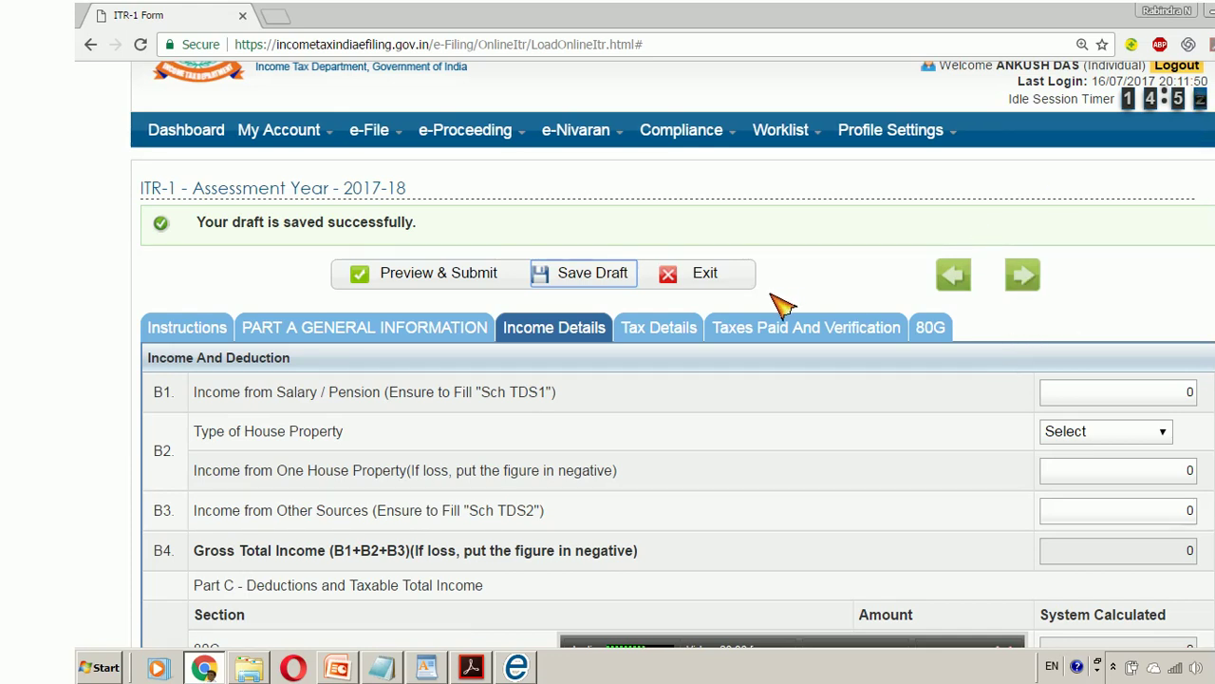
- Review Taxes Paid and Verification, with TDS and total taxes paid of 1794 and 0 payable
click(681, 332)
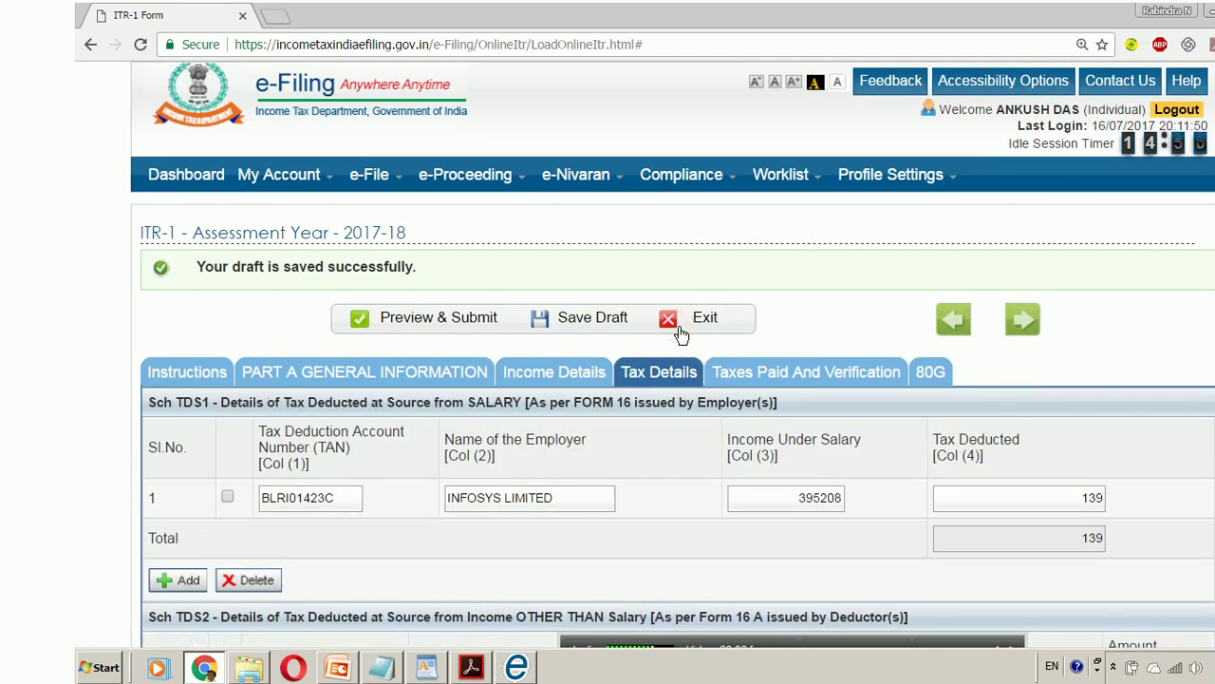
click(789, 366)
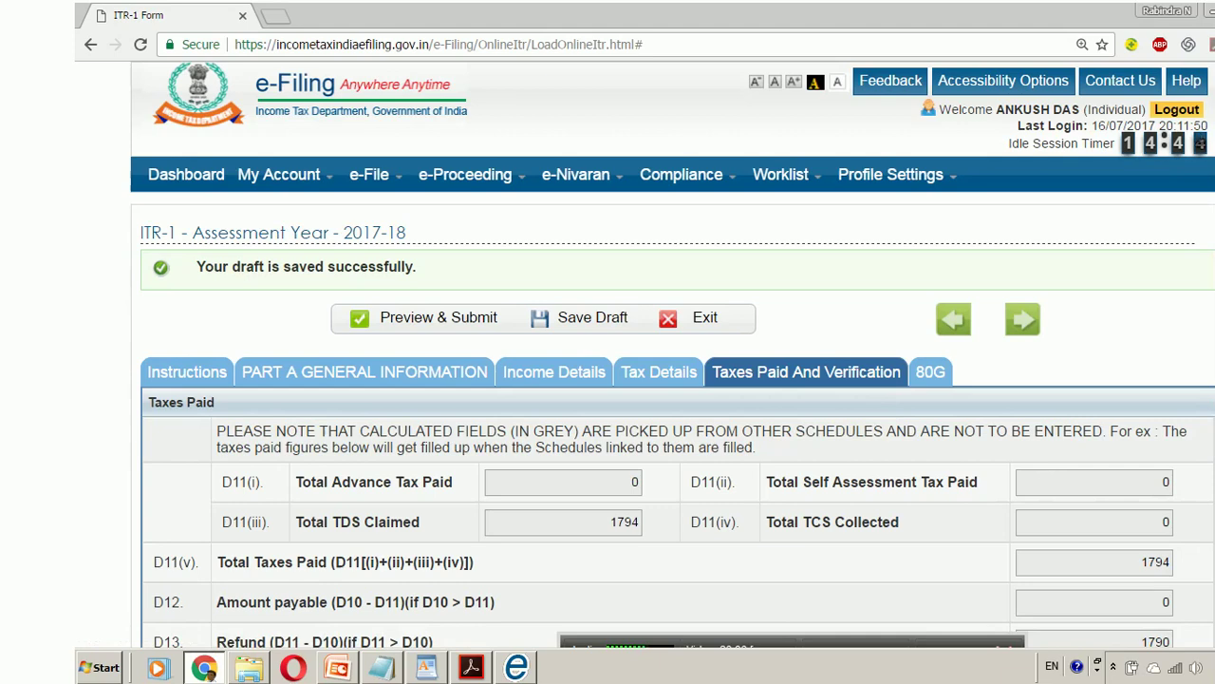
scroll(679, 357, down, 9)
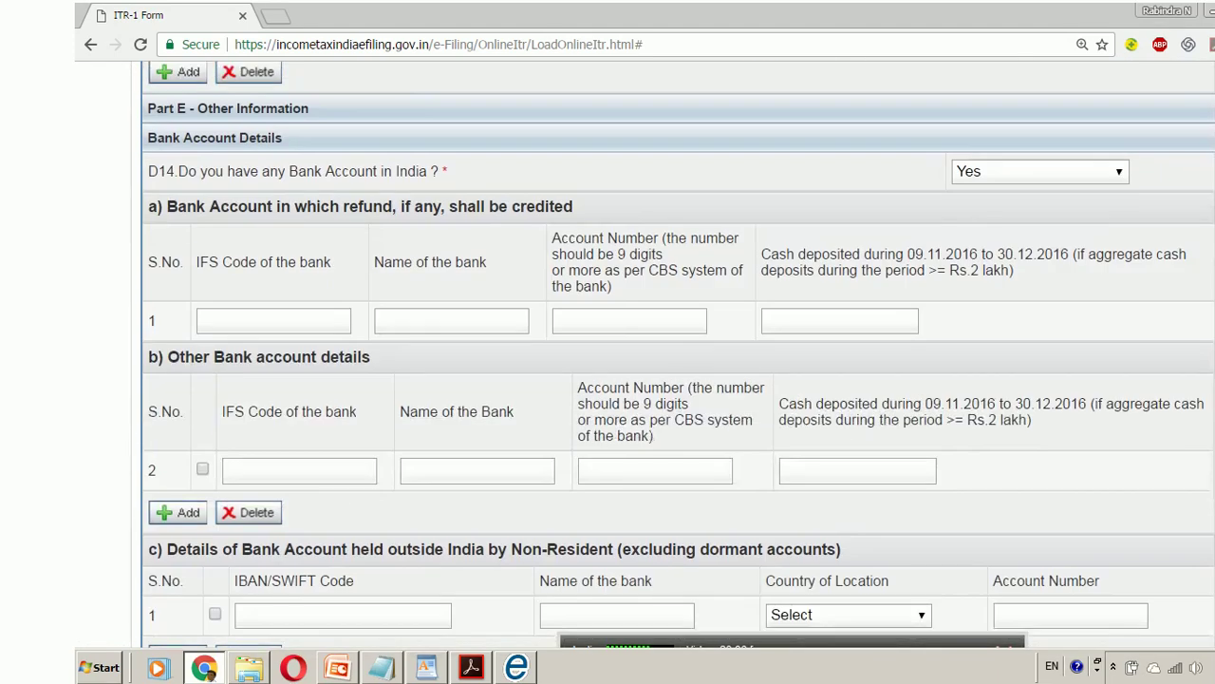
scroll(678, 357, down, 4)
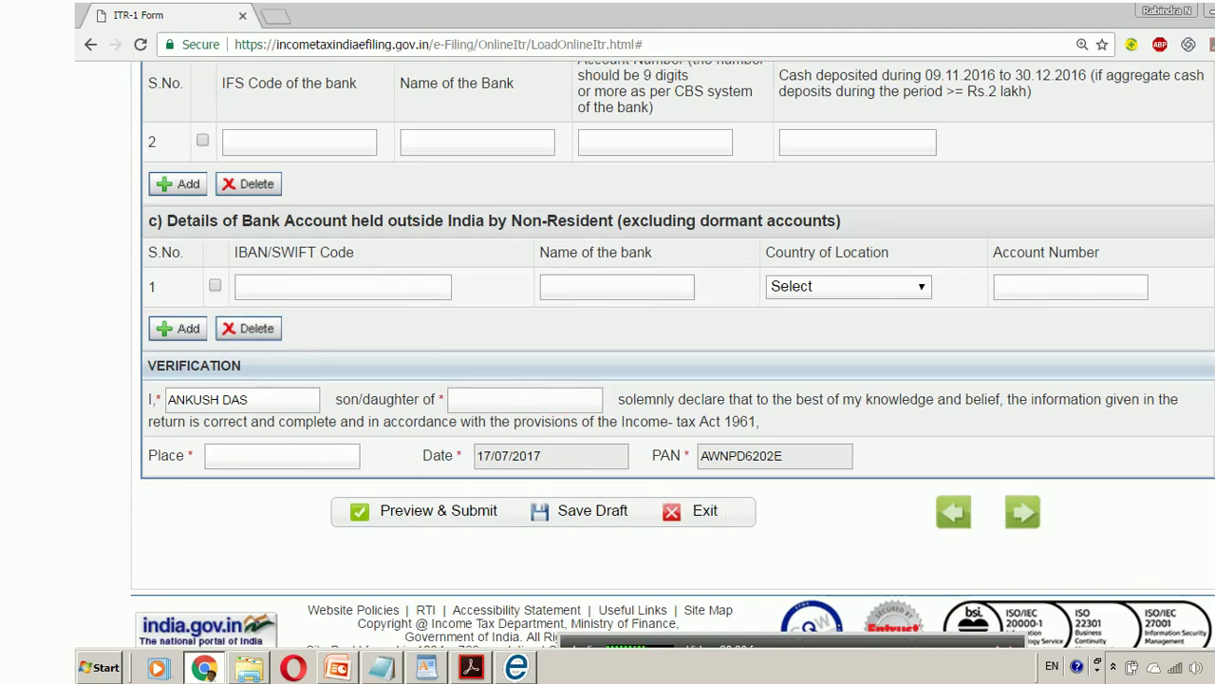
scroll(678, 356, up, 5)
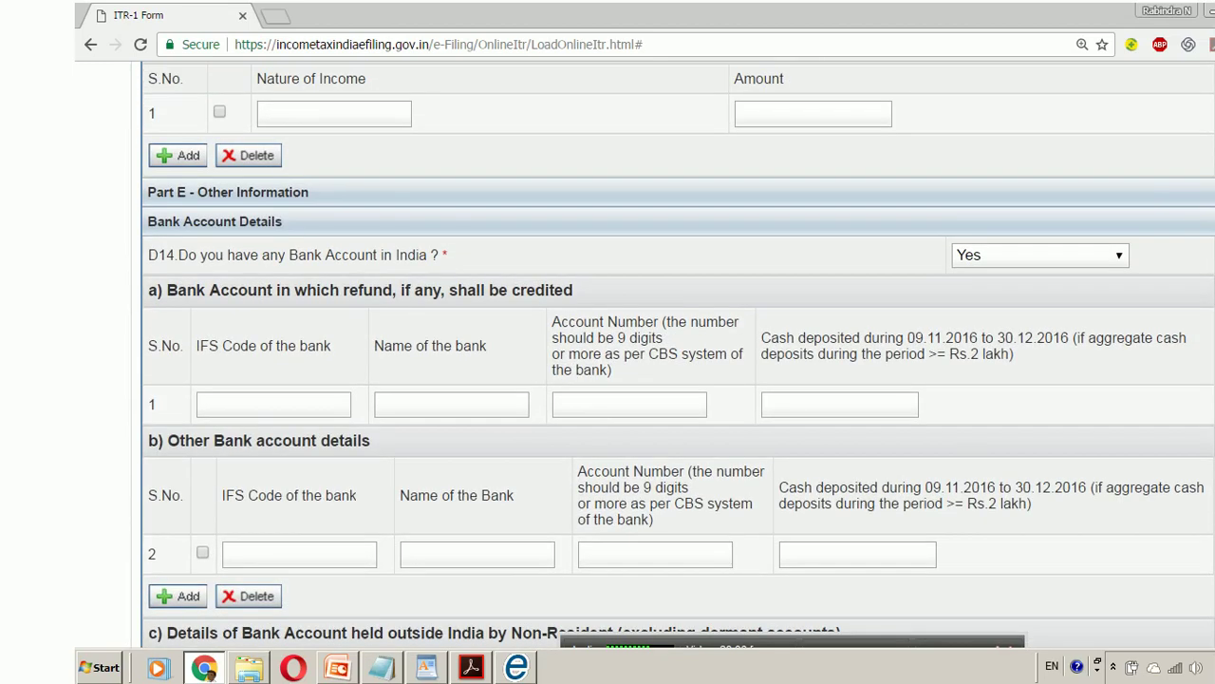
scroll(678, 356, up, 6)
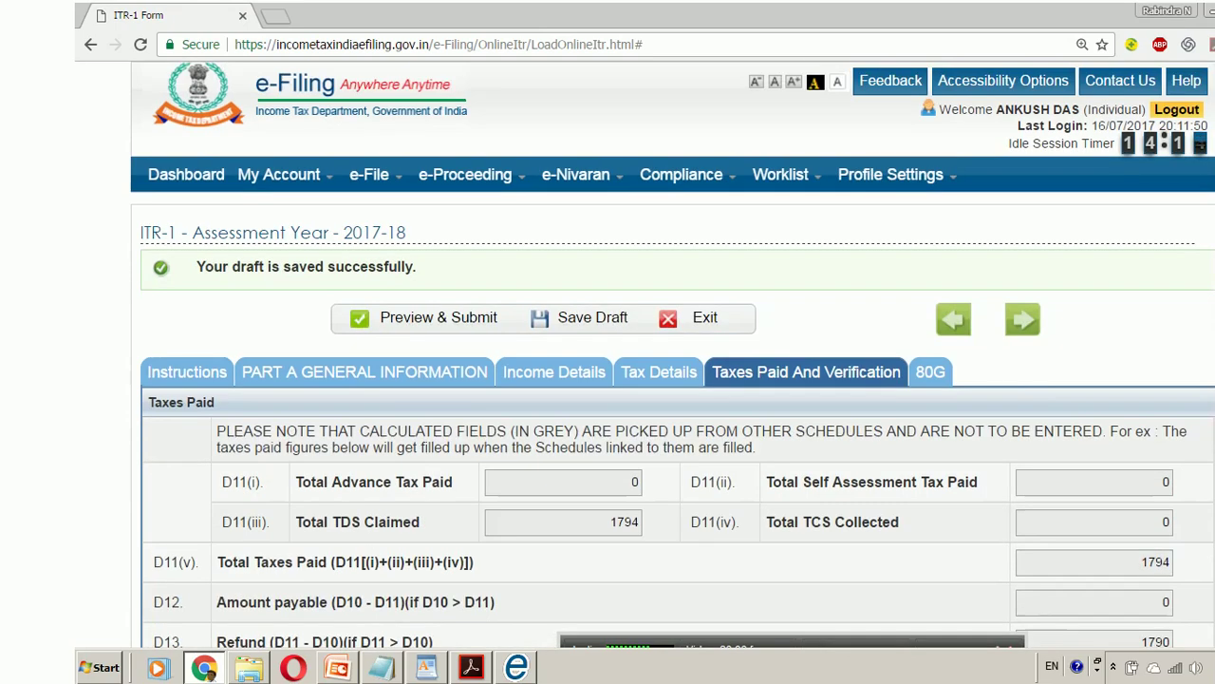
mouse_move(378, 177)
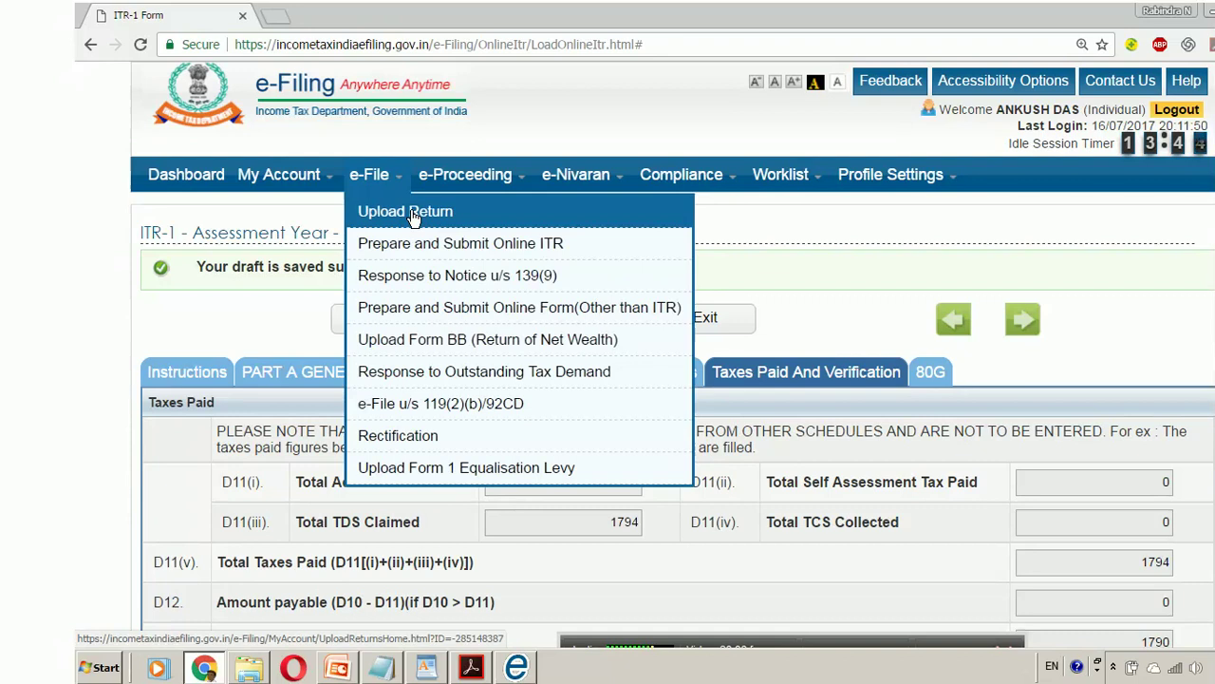
- Set up a return upload for AY 2017-18 with form ITR-1 and browse for the XML
click(414, 215)
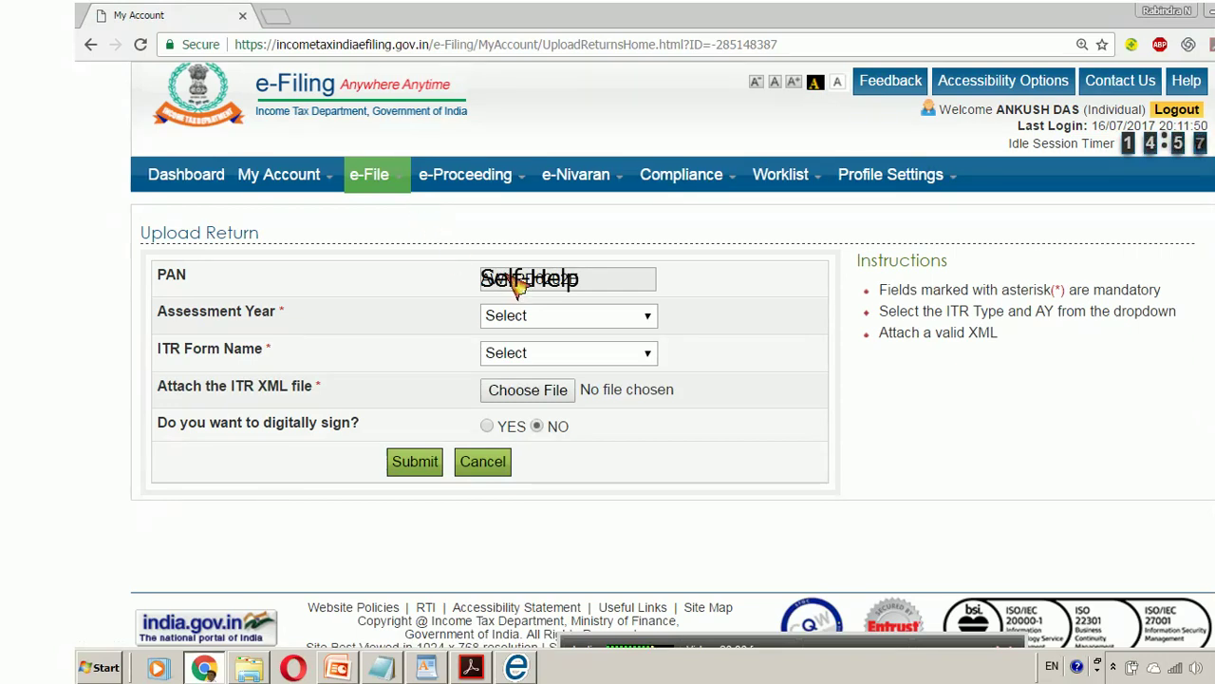
click(652, 321)
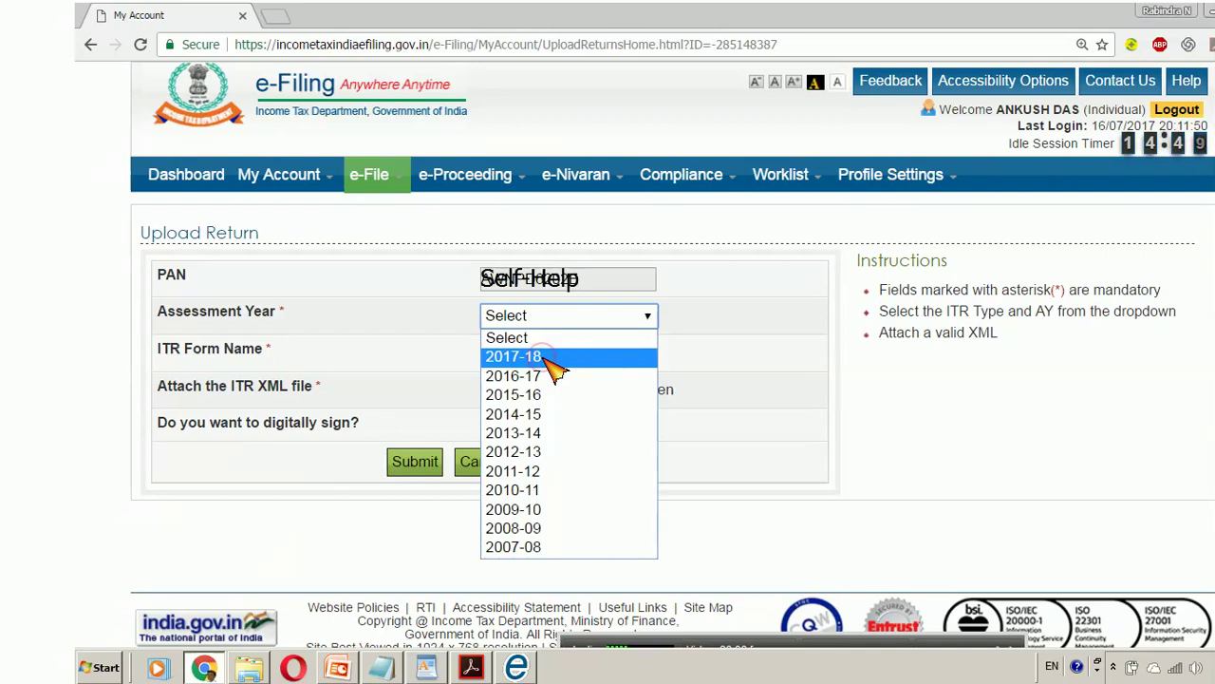
click(548, 359)
click(597, 356)
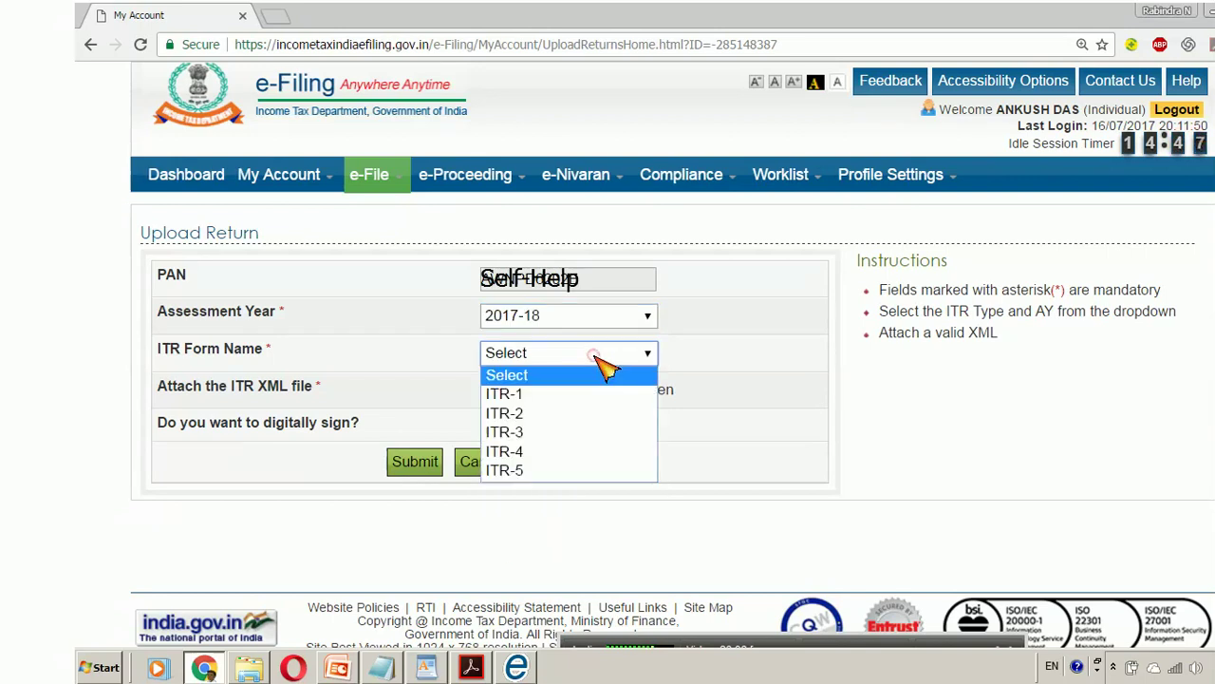
click(465, 445)
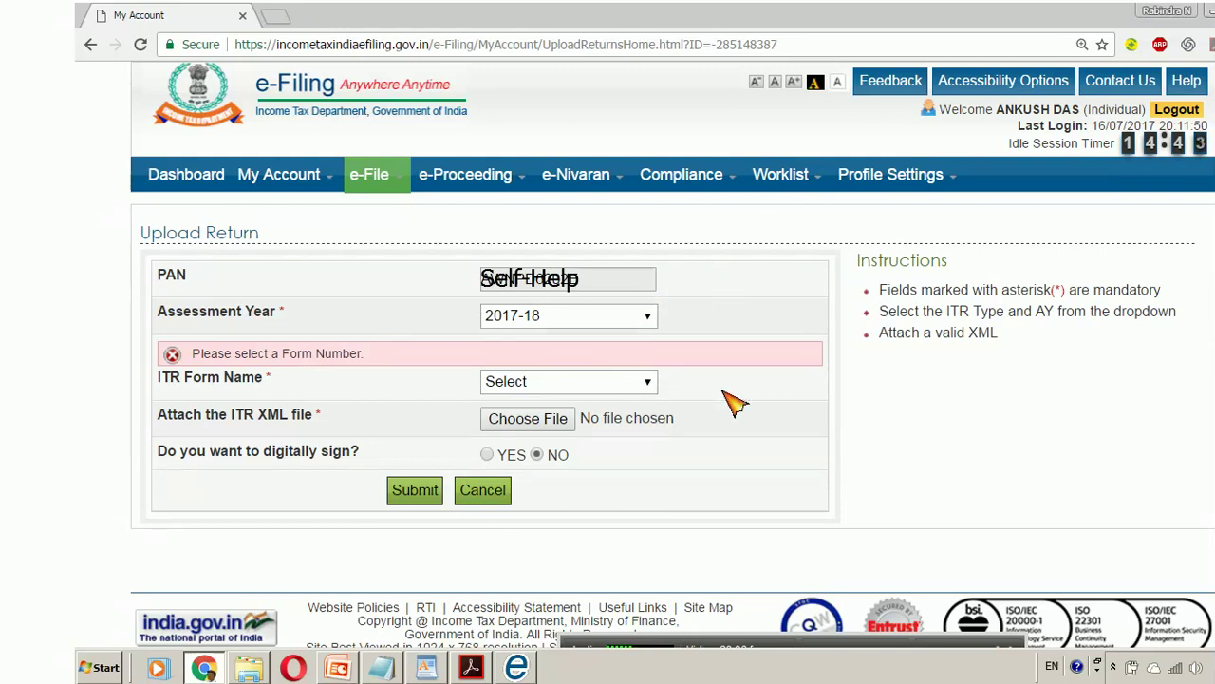
click(645, 382)
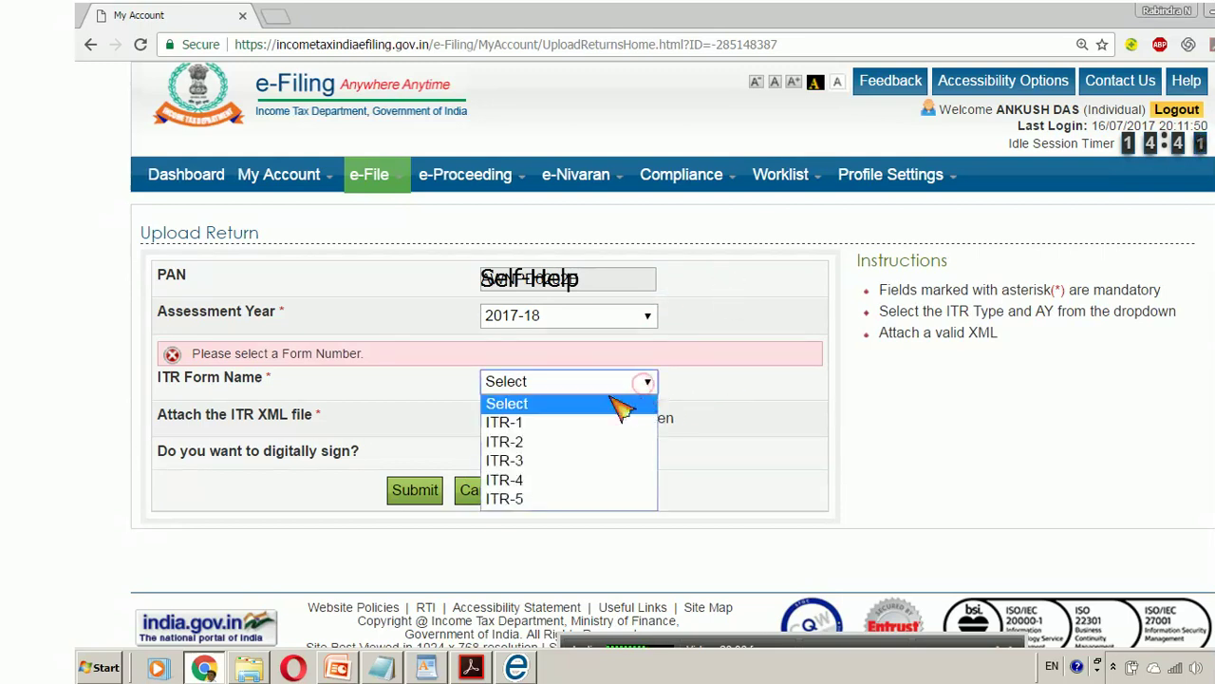
click(573, 427)
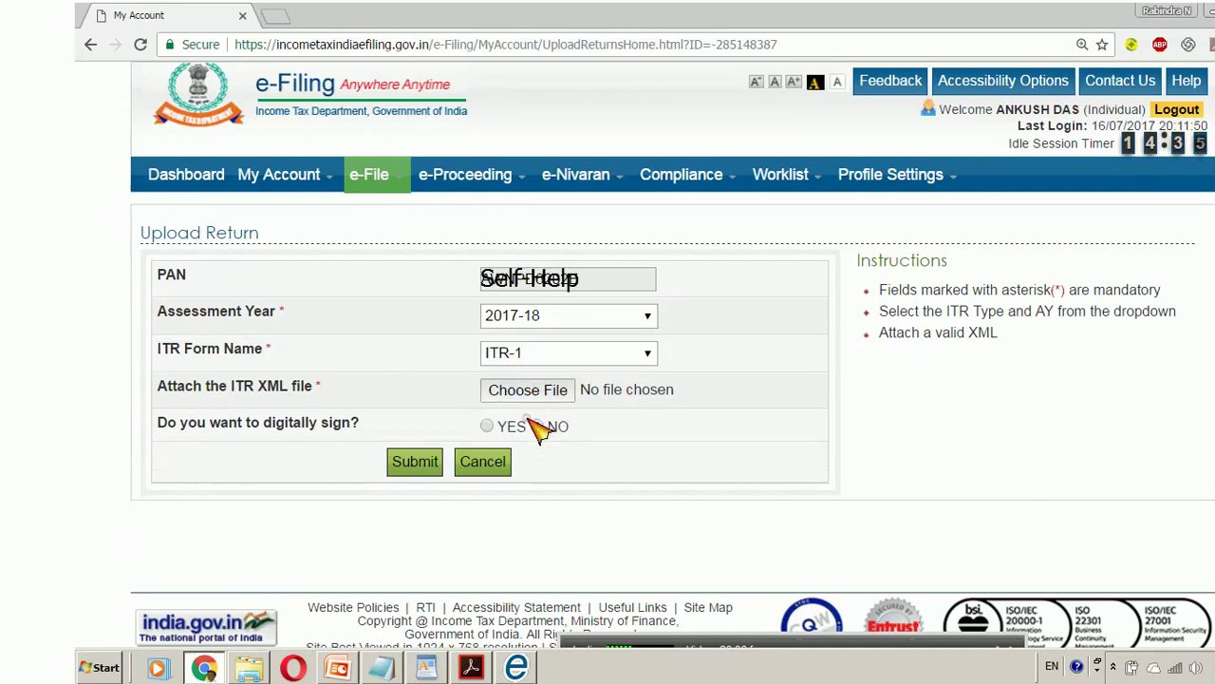
click(529, 391)
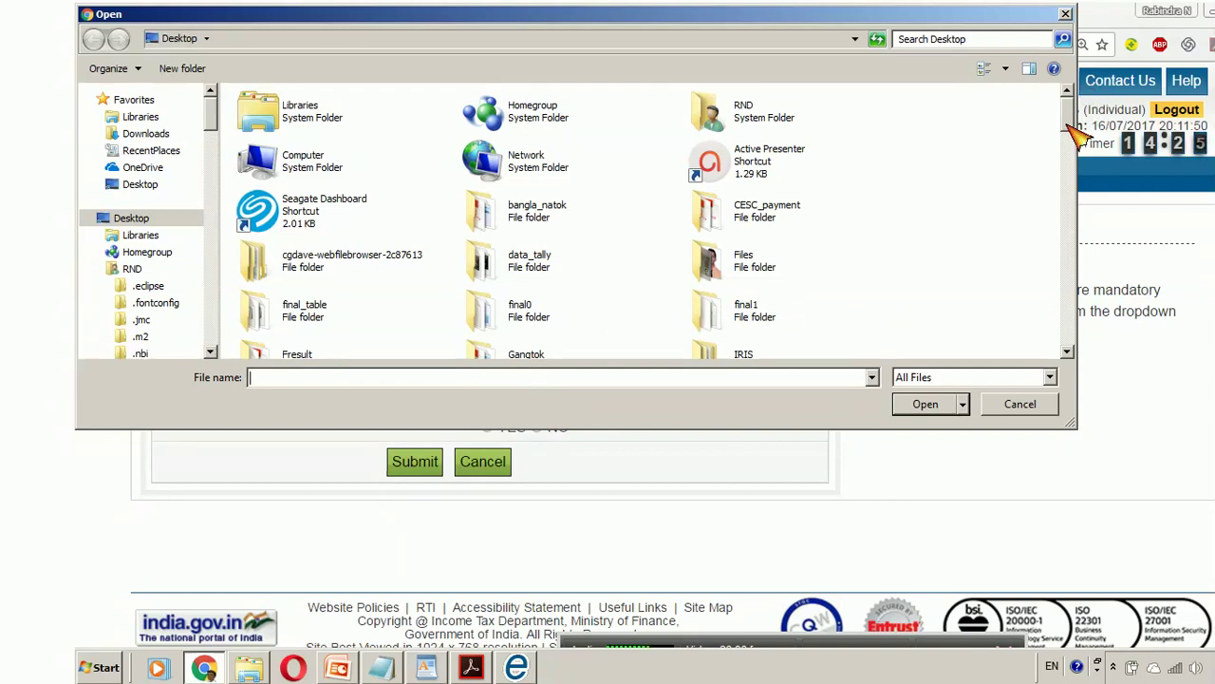
- Attach AD.xml from the ITR17_18 folder to the Upload Return form
drag(1074, 125, 1090, 167)
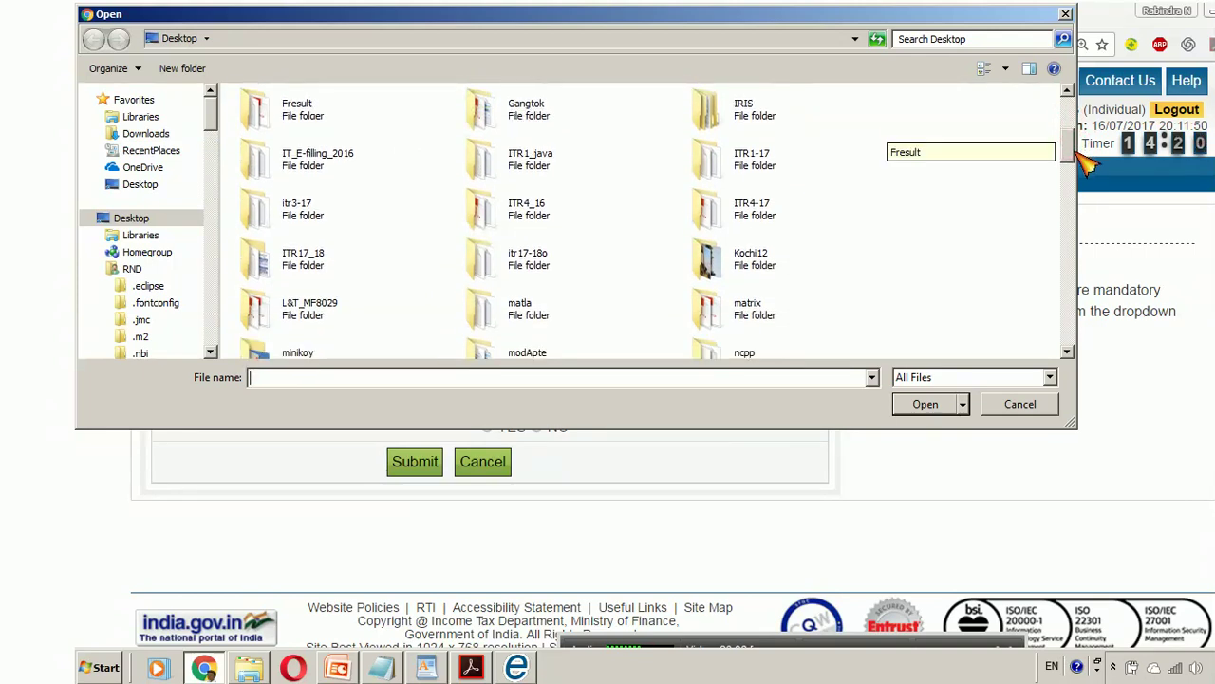
click(318, 271)
double_click(316, 268)
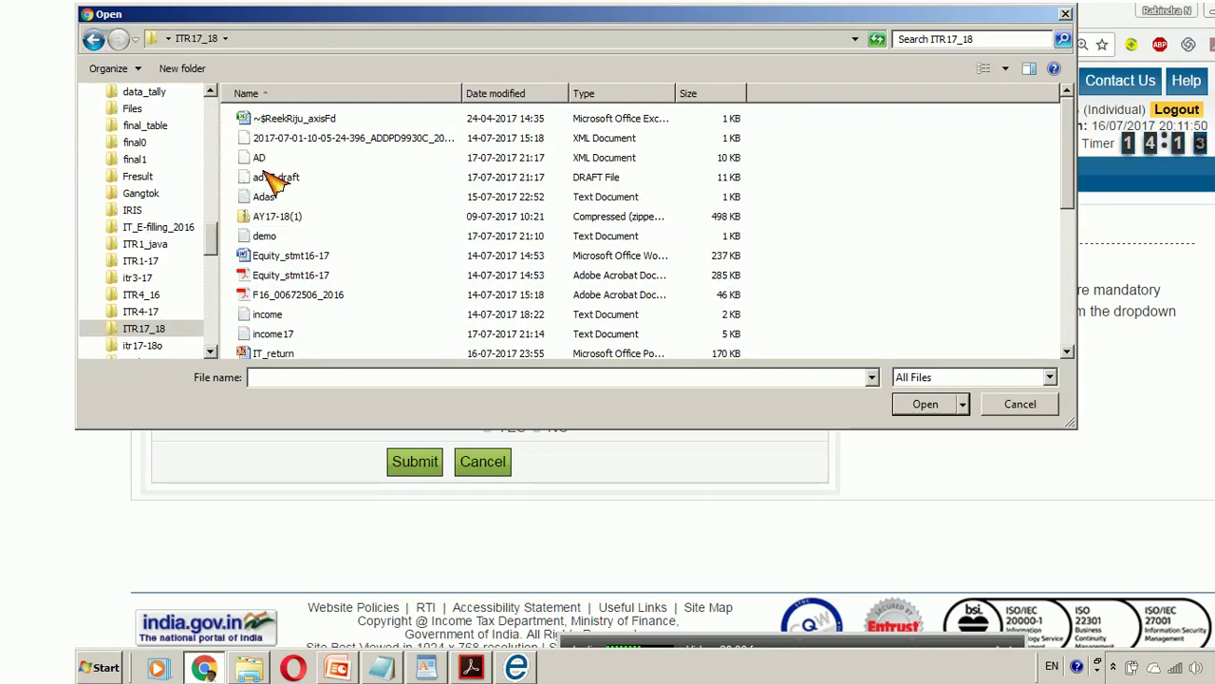
click(266, 163)
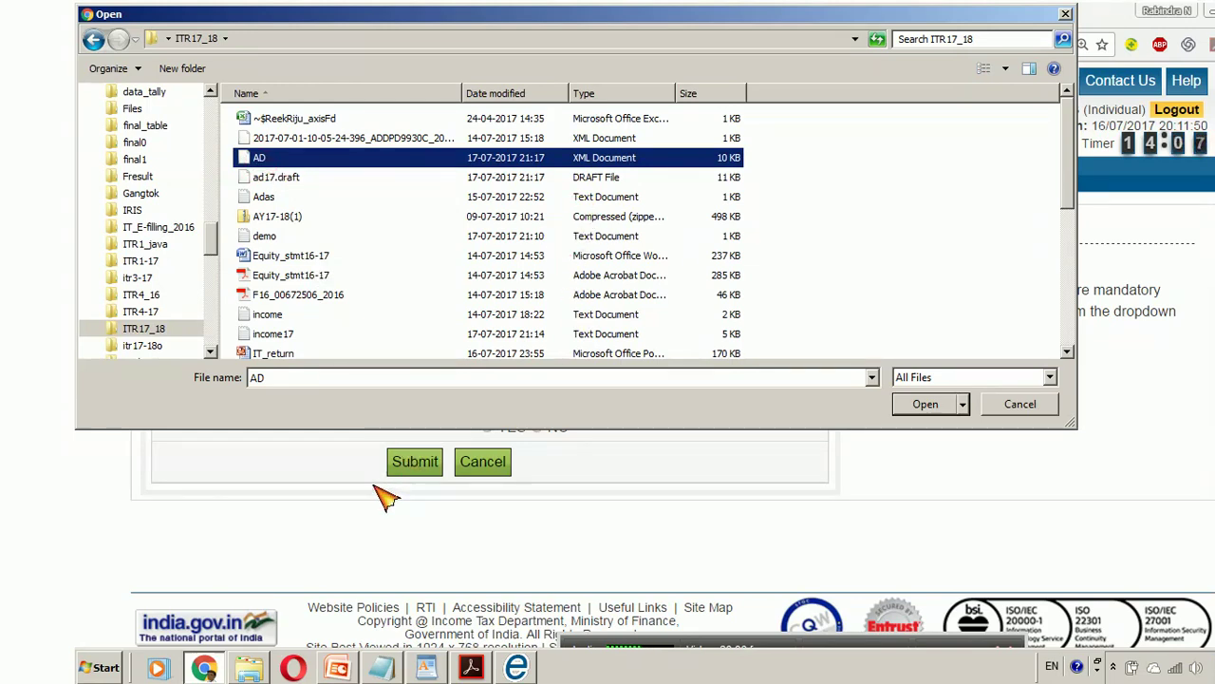
click(950, 409)
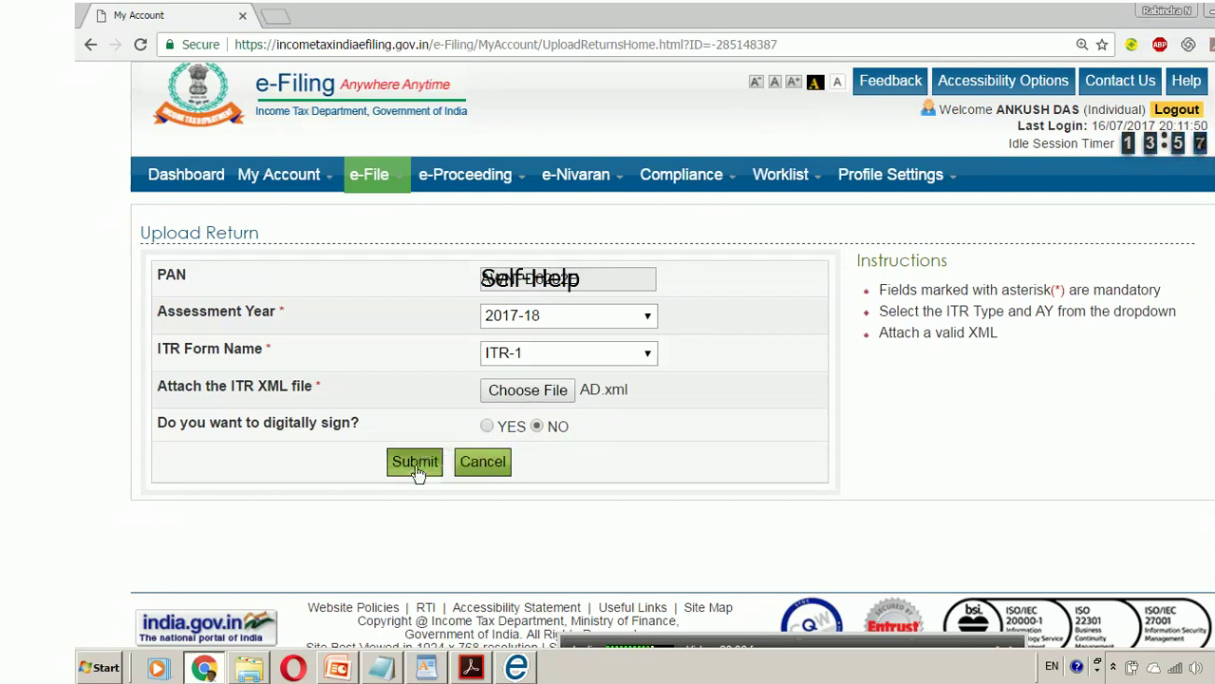
- Submit the AY 2017-18 ITR-1 upload with AD.xml attached
click(416, 465)
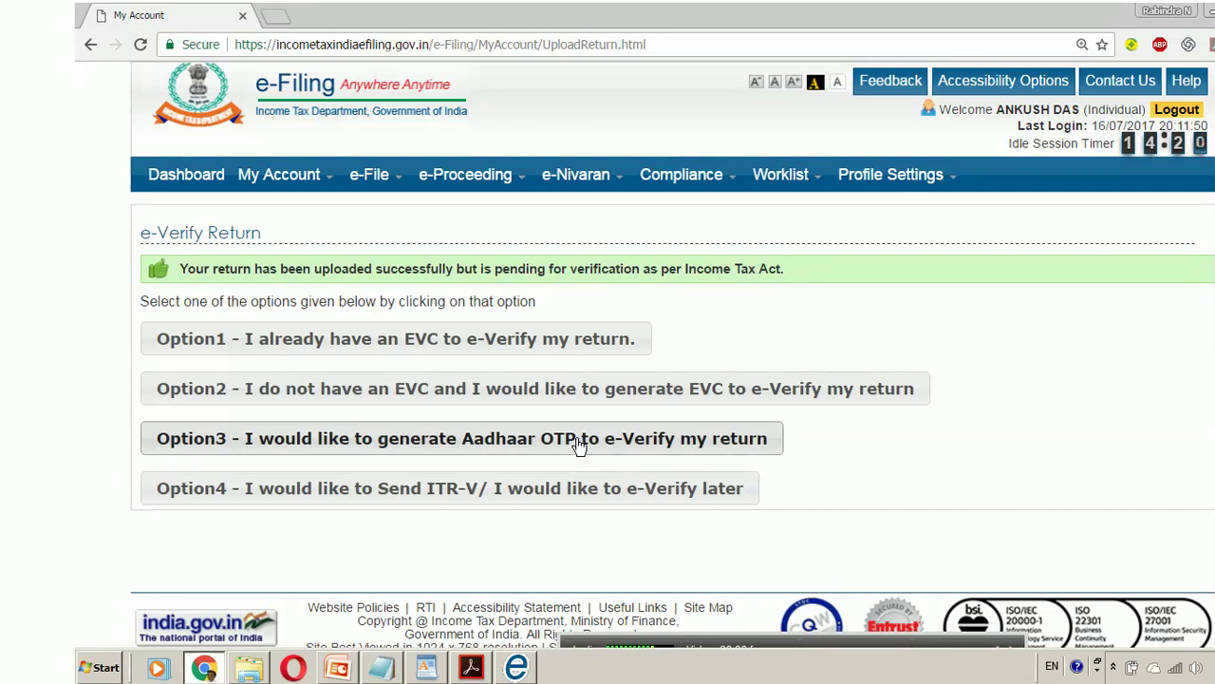
click(580, 445)
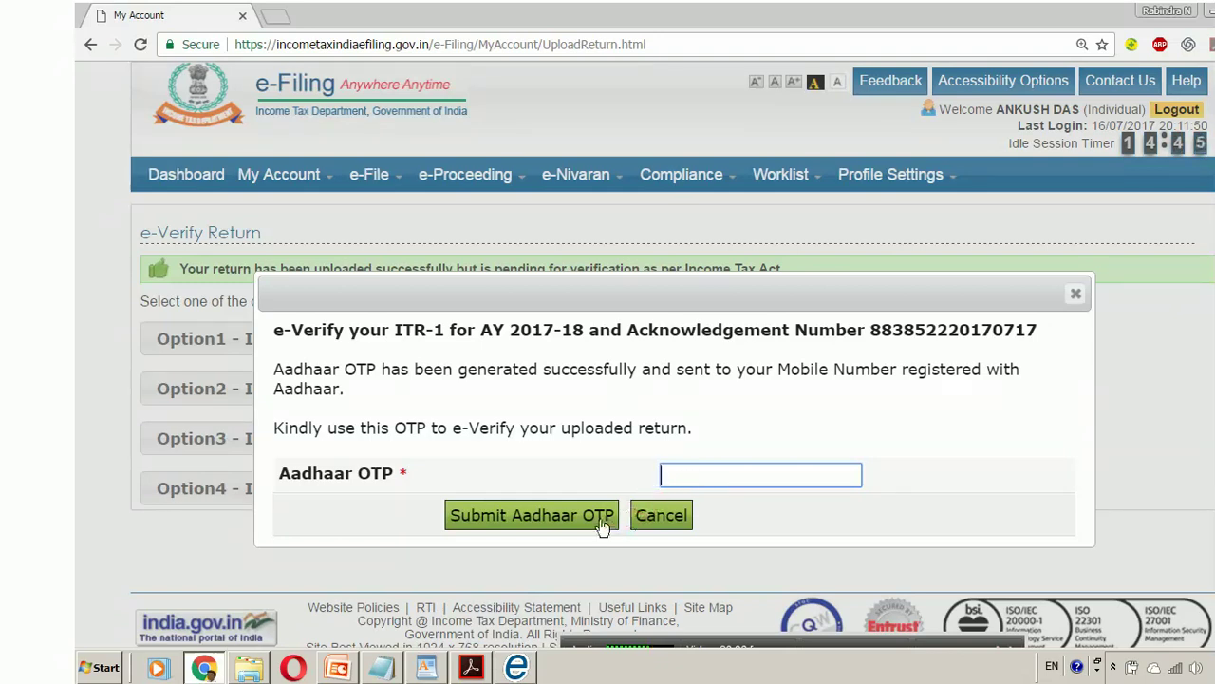
click(660, 524)
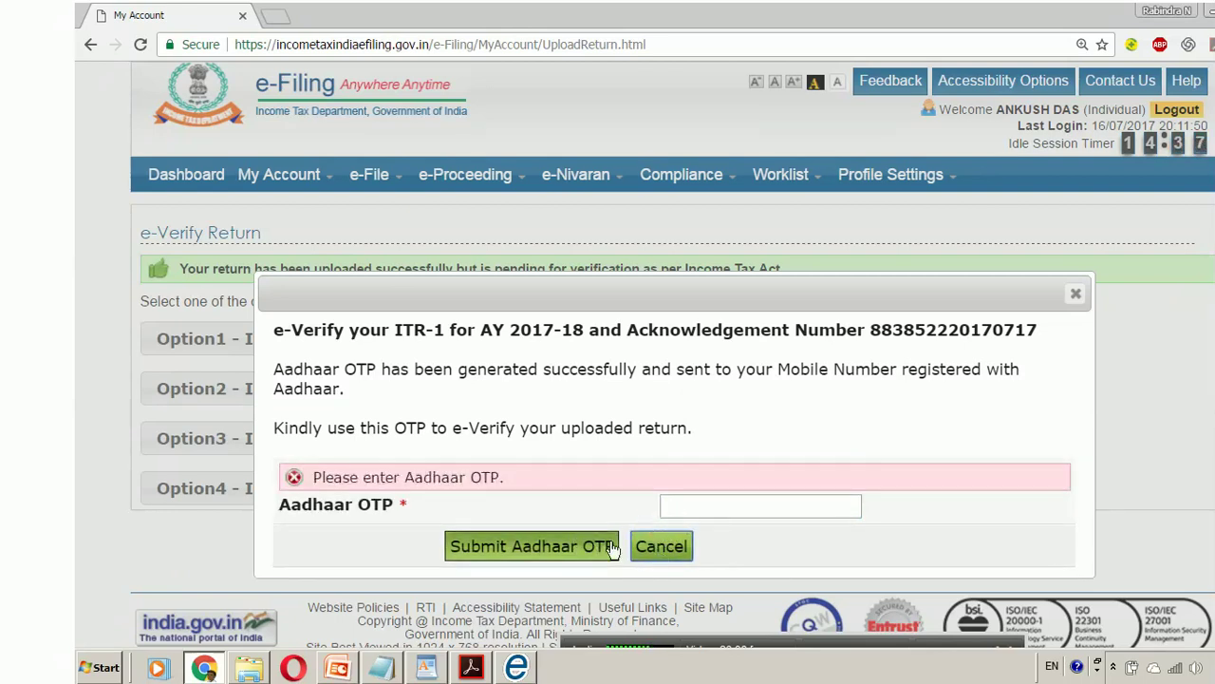
click(664, 555)
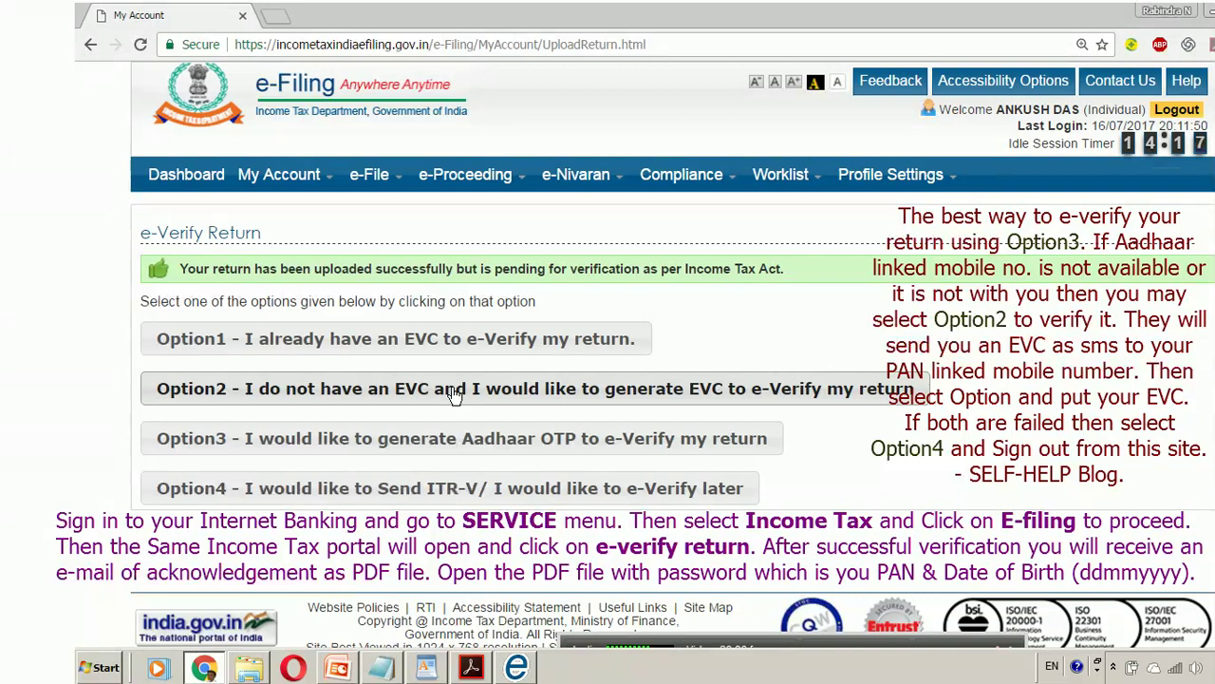
click(454, 389)
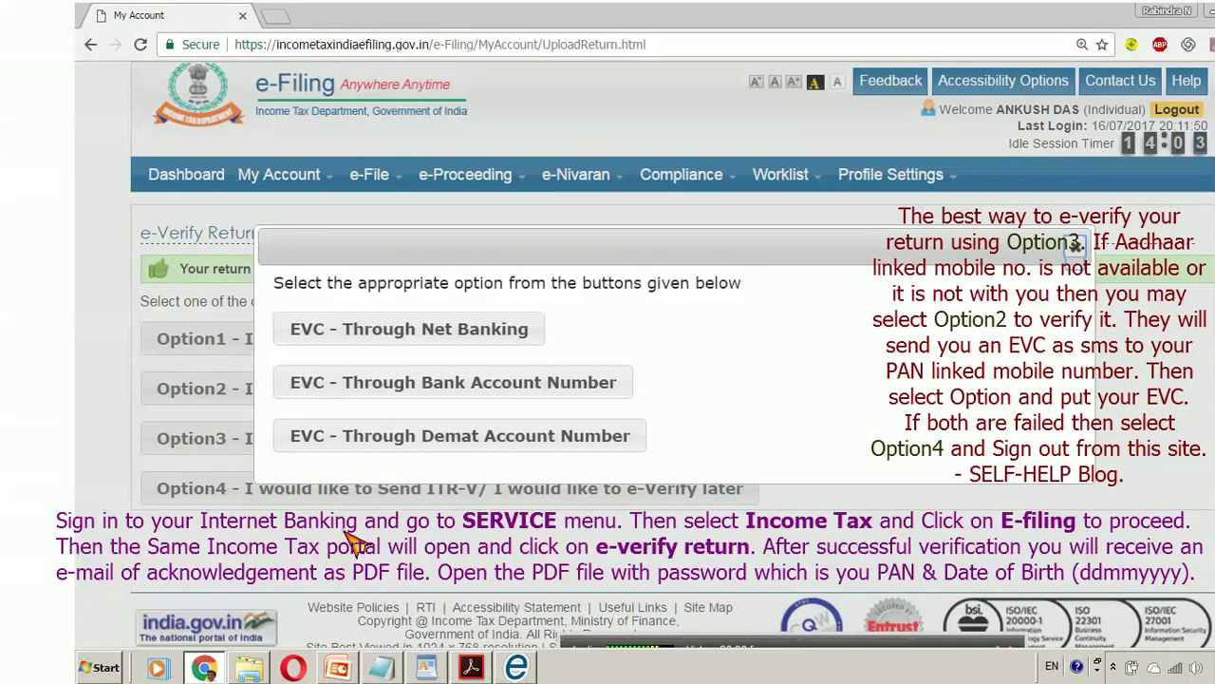
click(1076, 245)
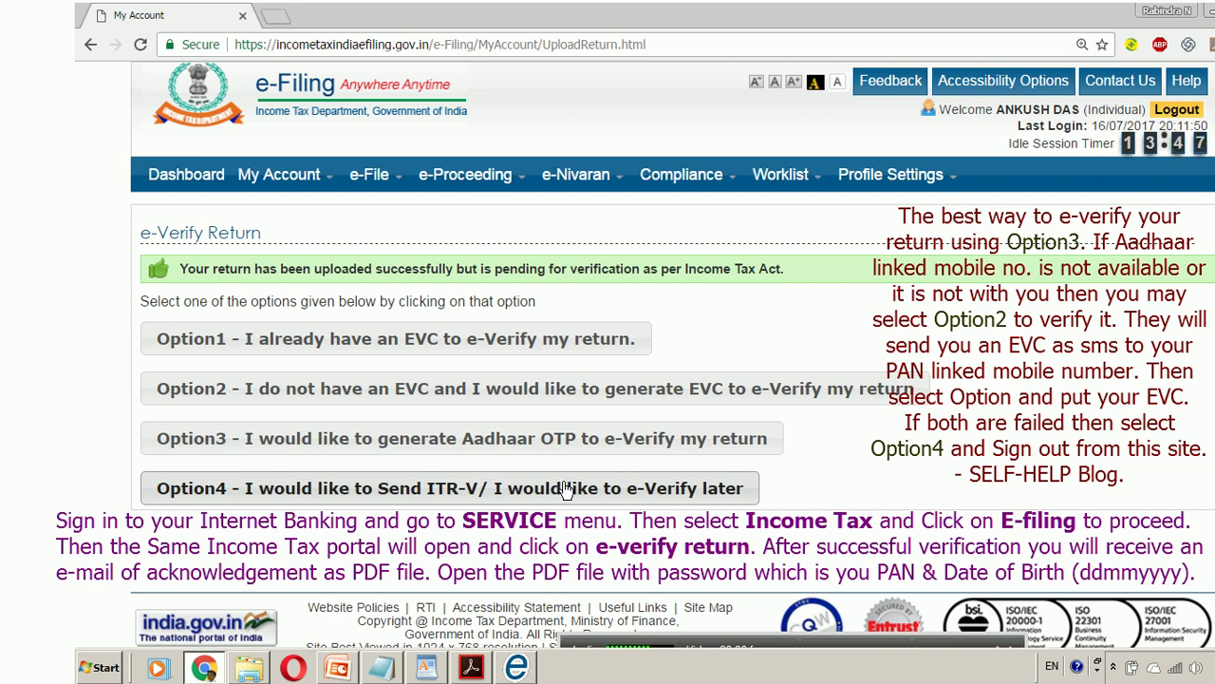
- Read the Option 4 e-verify-later instructions, cancel them, and log out of the account
click(565, 488)
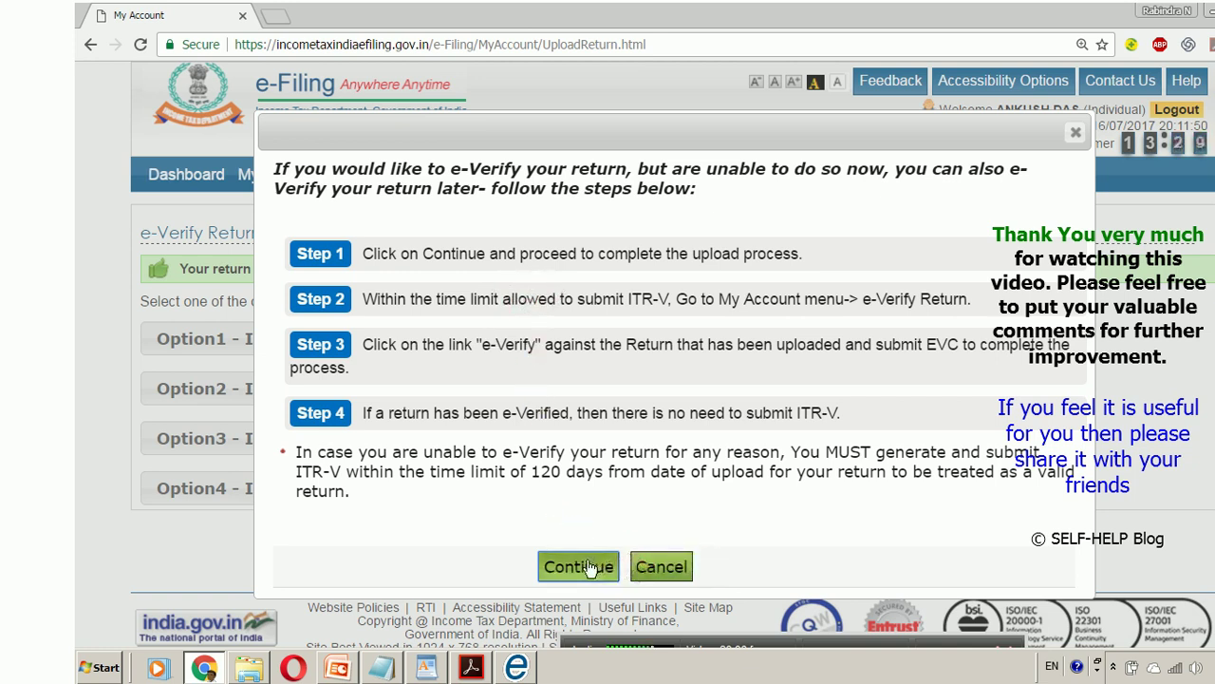
click(662, 568)
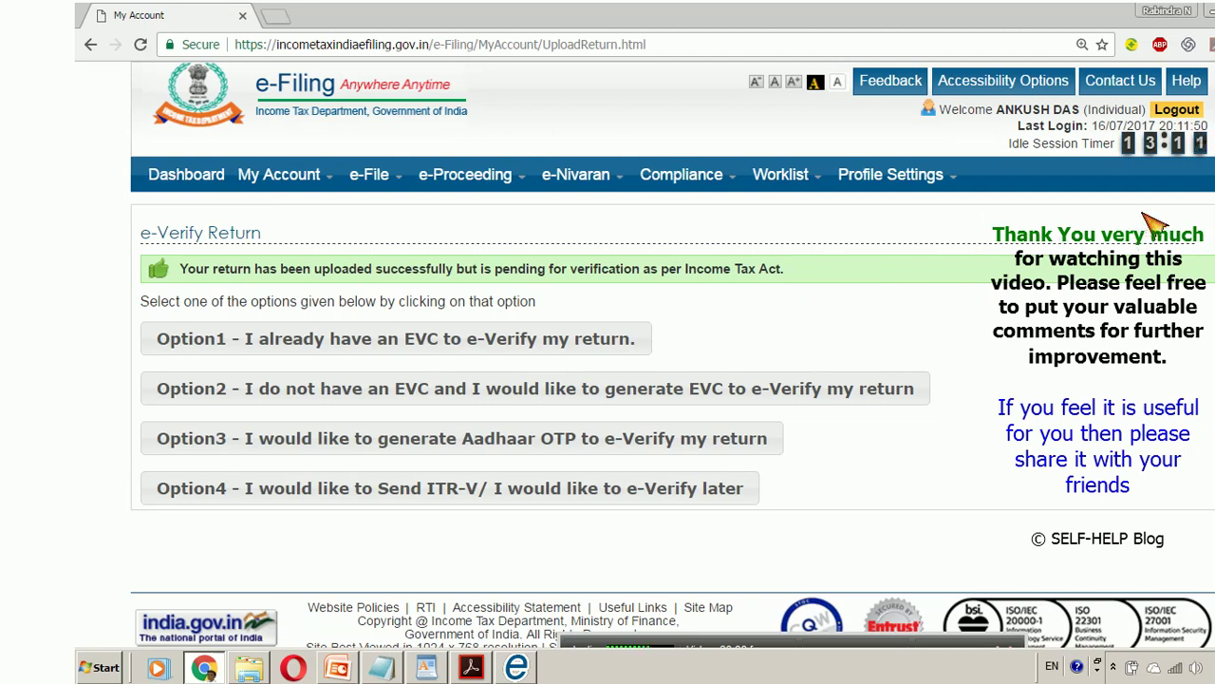
click(1176, 110)
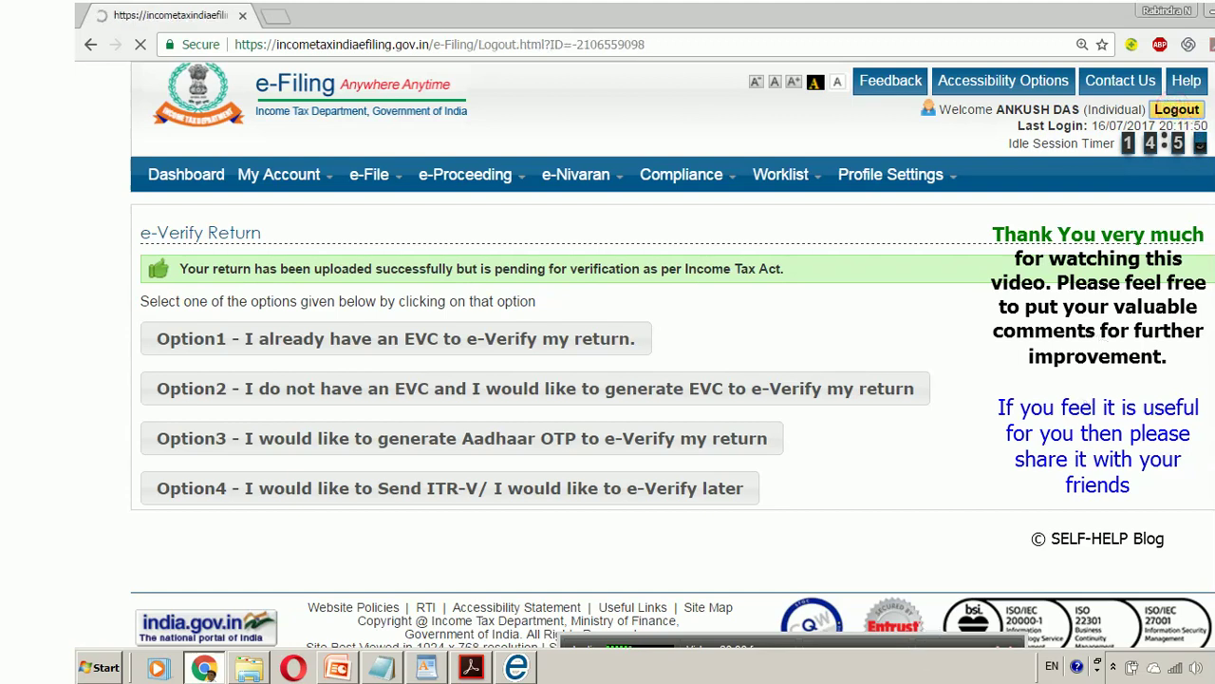
mouse_move(926, 655)
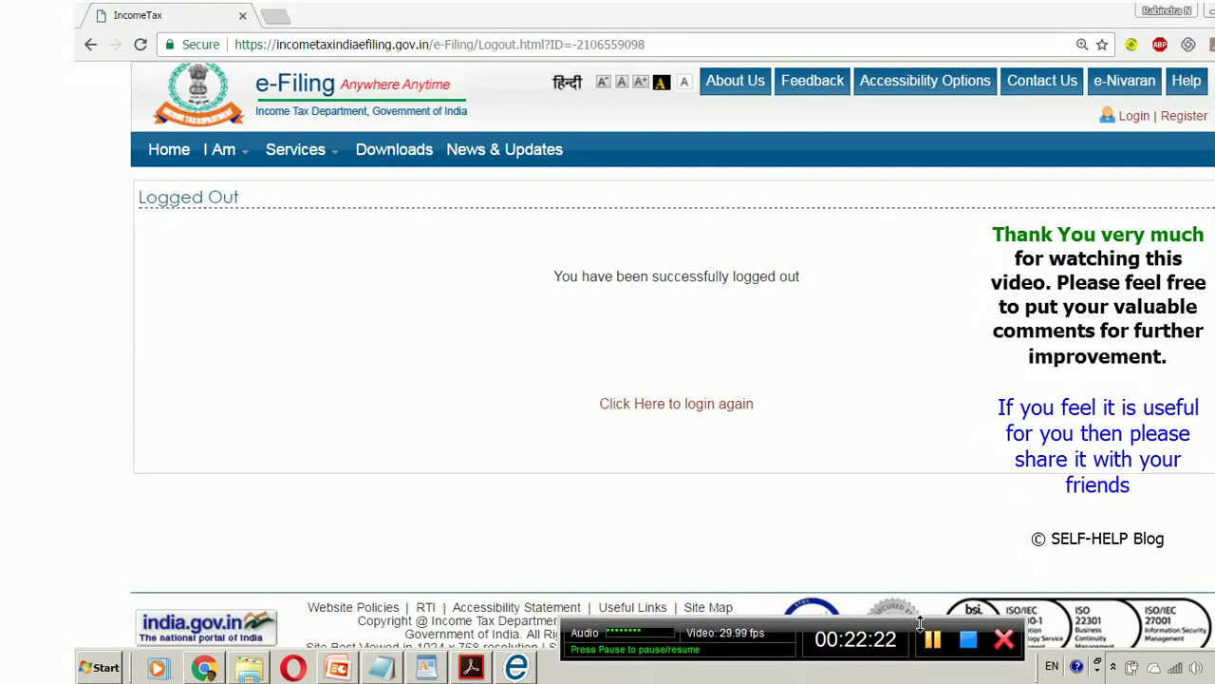